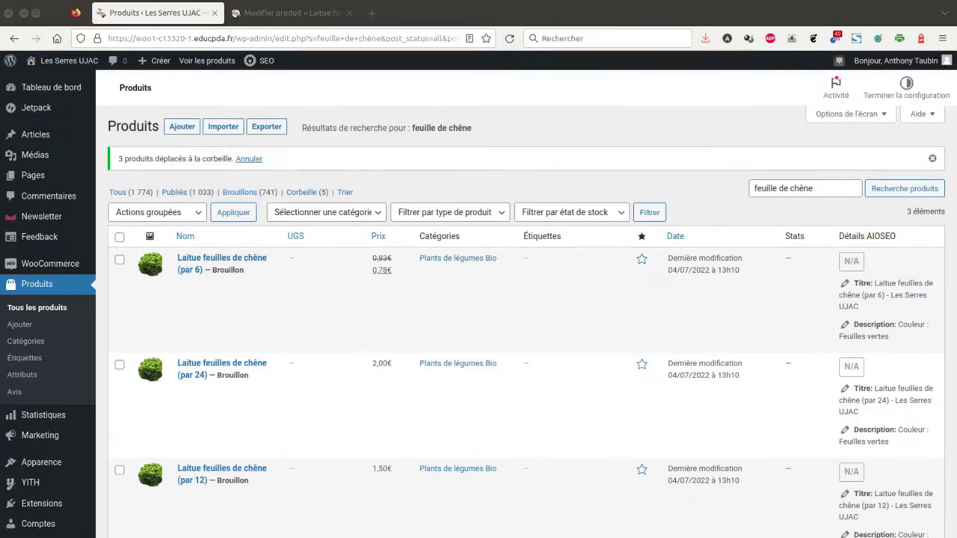
Switch to Pixabay and review the "laitue feuille de chêne" results and the lettuce photos already opened from them
key("alt+Tab")
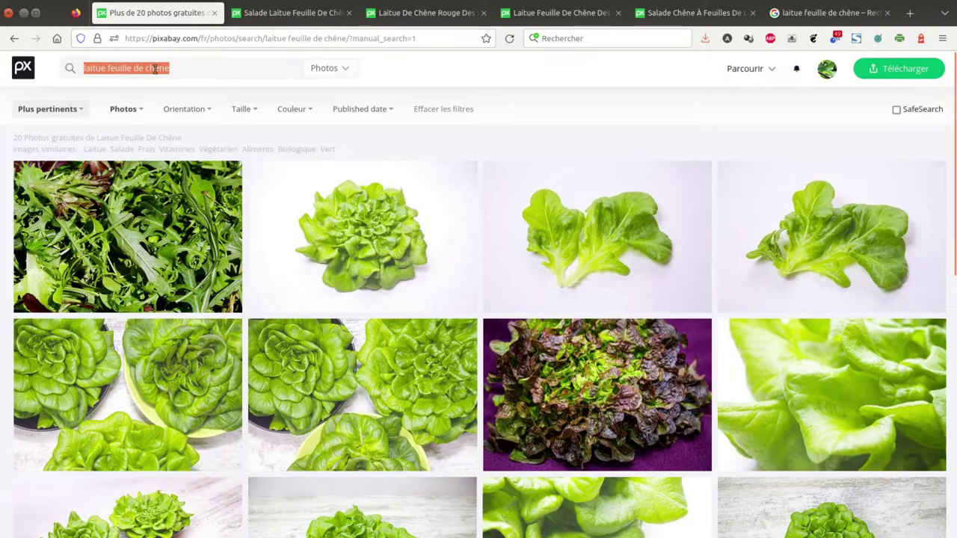
left_click(185, 70)
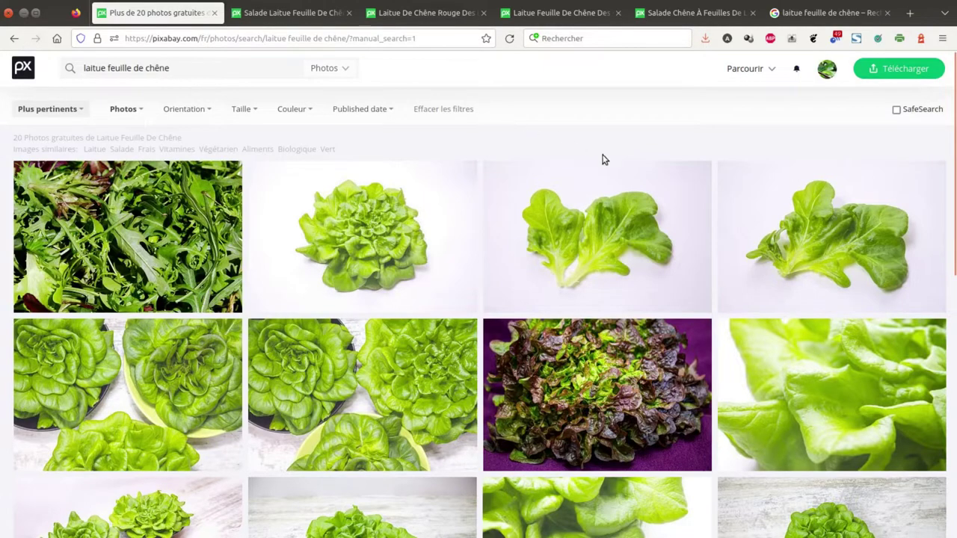
scroll(604, 159, "down", 3)
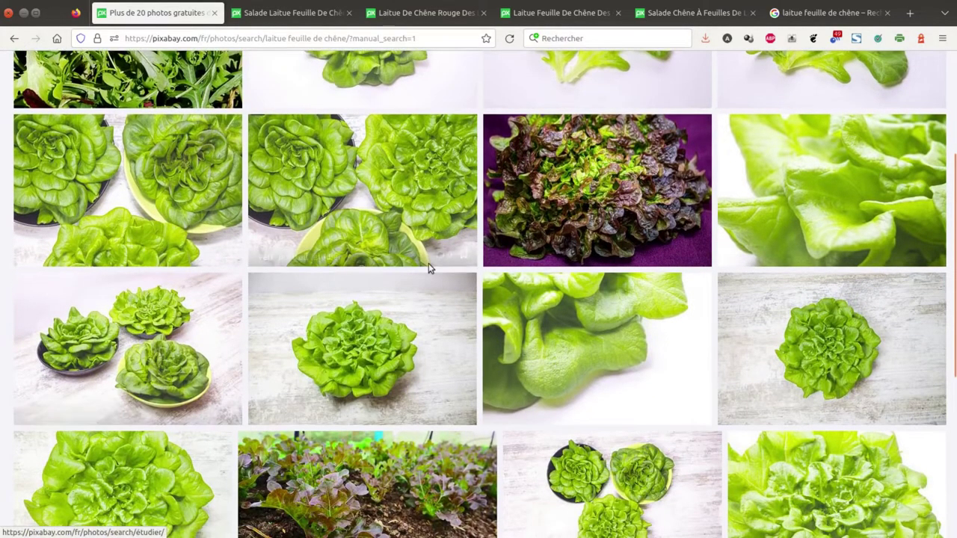
scroll(794, 285, "up", 3)
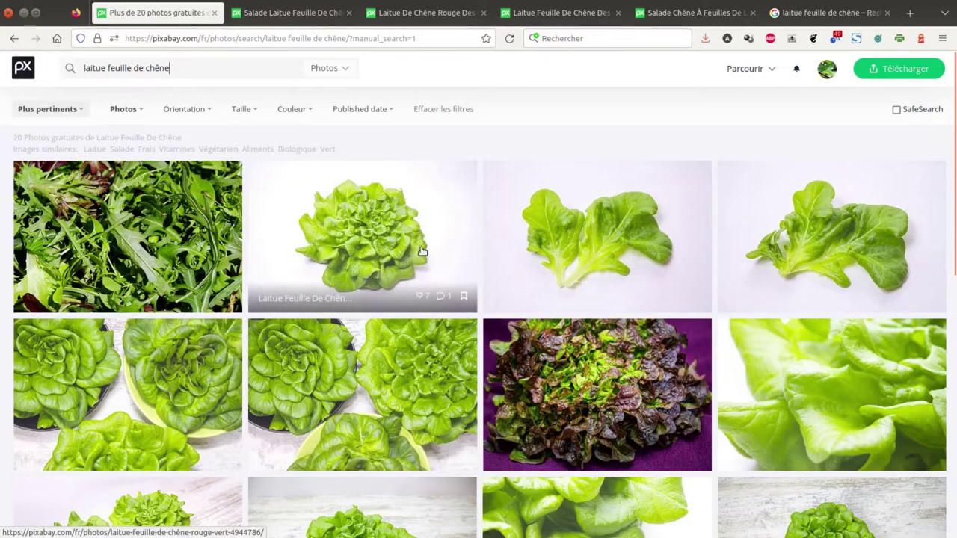
left_click(299, 14)
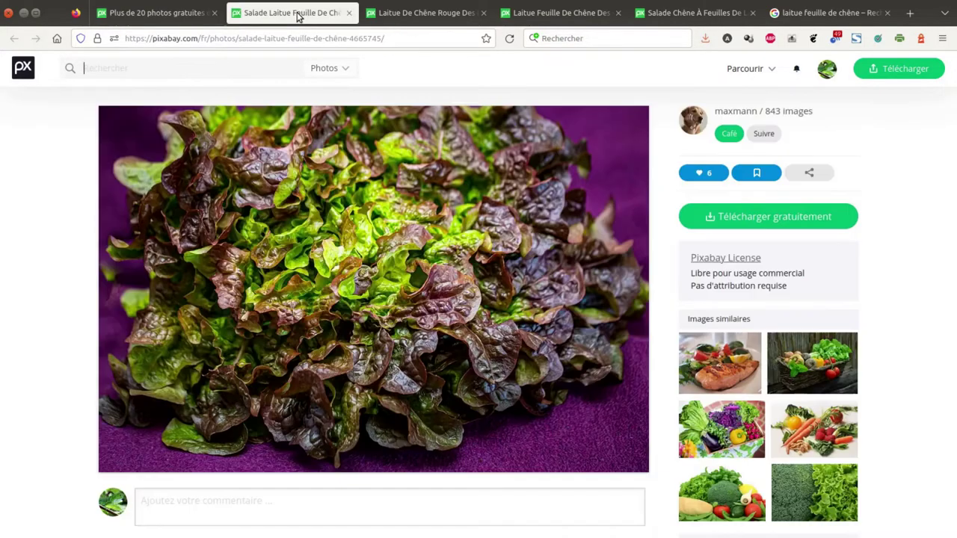
left_click(386, 15)
left_click(544, 14)
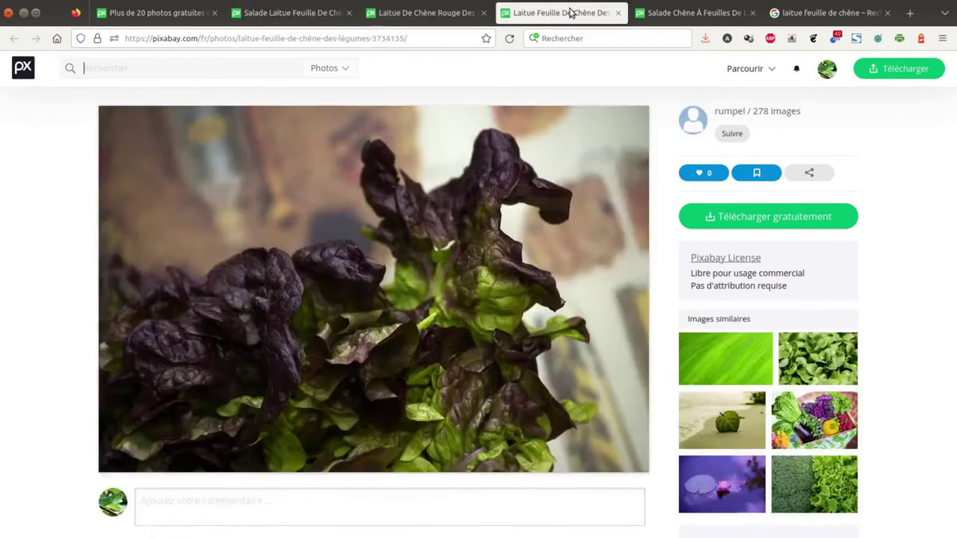
left_click(684, 12)
Download the red oak-leaf lettuce photo on the purple background at 640×426 and choose to save the file
left_click(260, 15)
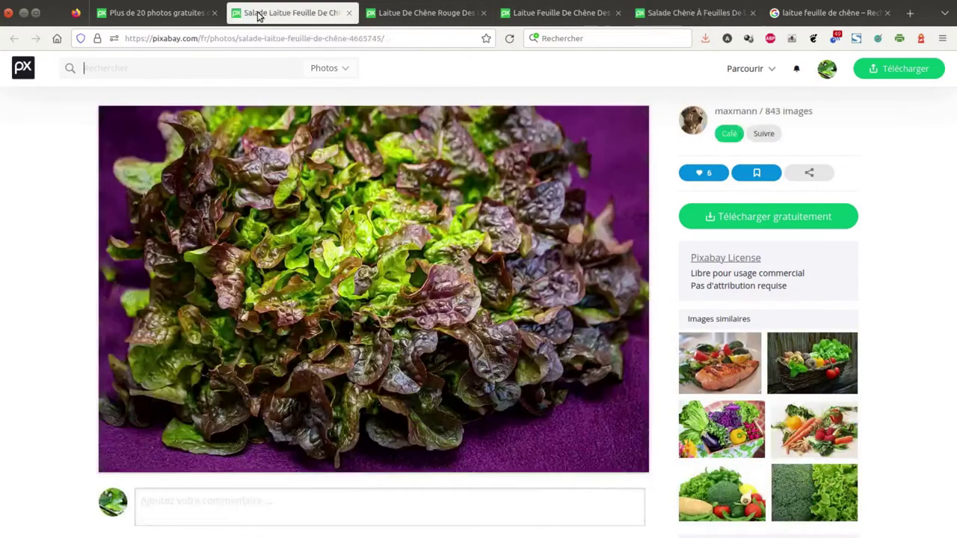
left_click(733, 216)
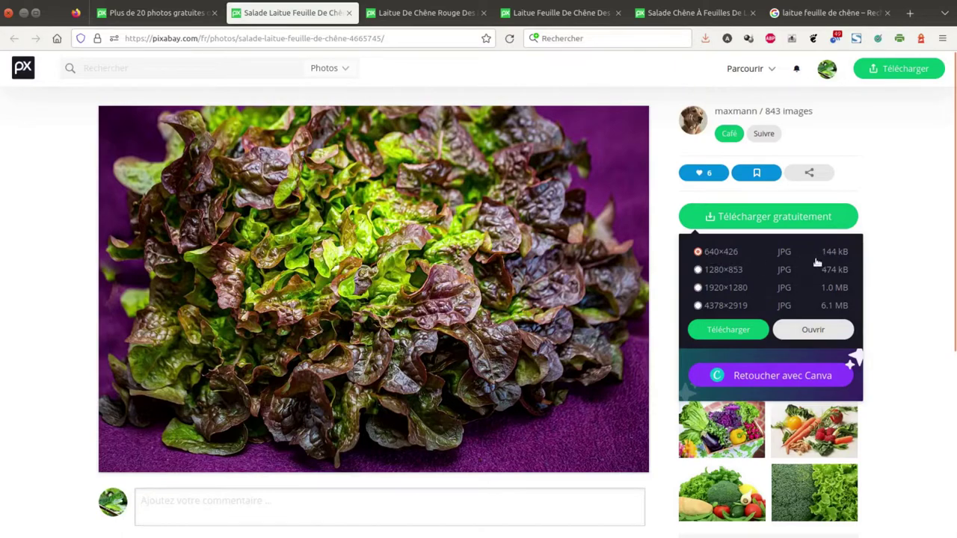
left_click(728, 330)
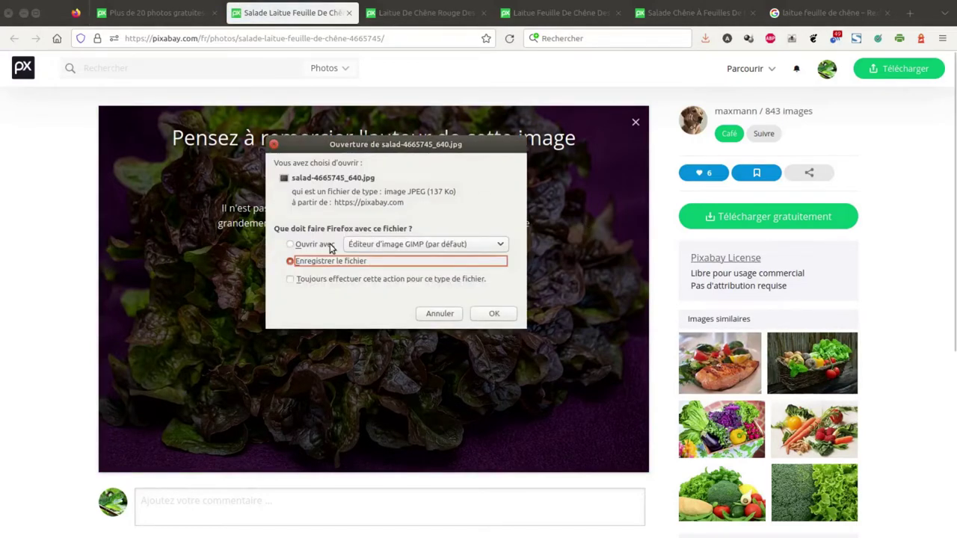
left_click(491, 314)
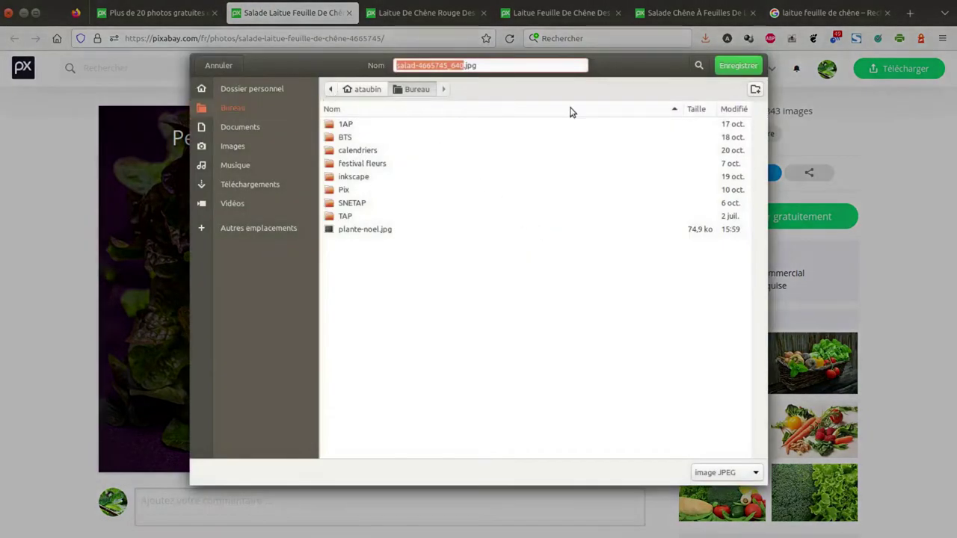
Create a folder named "salade" in Bureau for the download
left_click(756, 90)
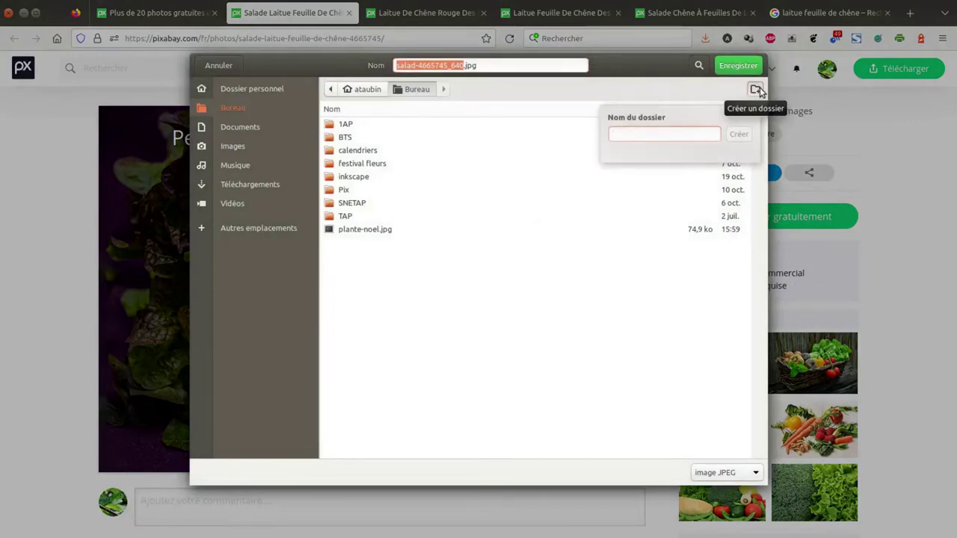
type("s")
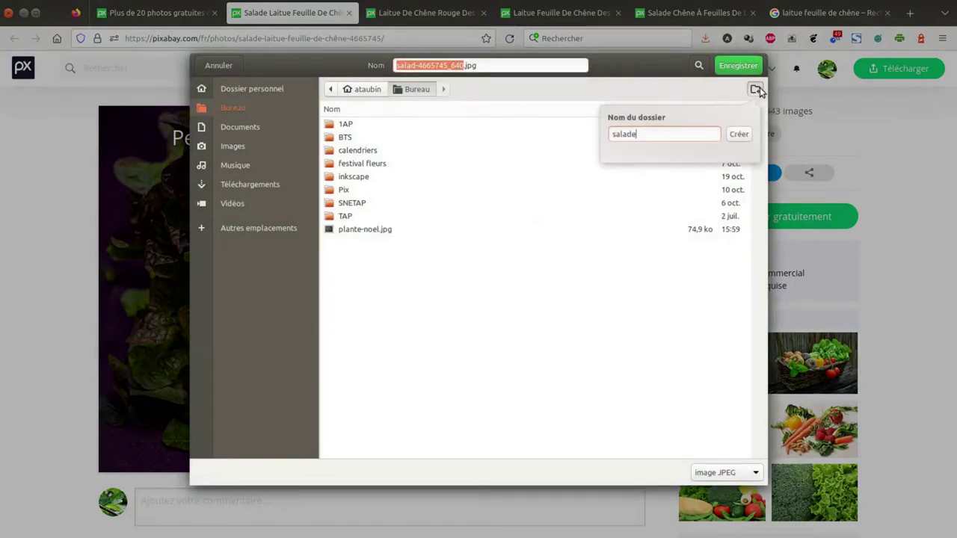
type("alade")
key("Return")
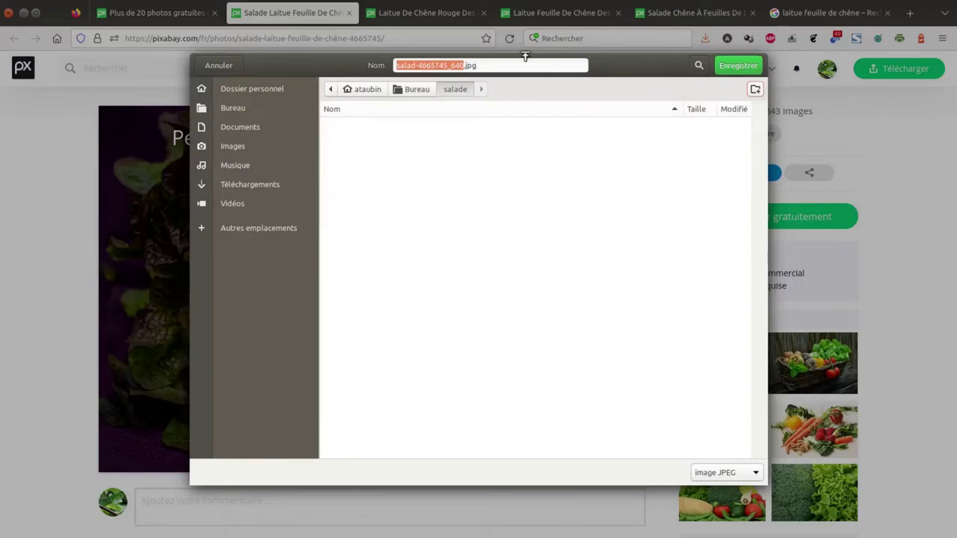
Name the image feuille-de-chene-1.jpg and save it in the salade folder
left_click(460, 65)
left_click_drag(461, 65, 390, 66)
type("feuille-de")
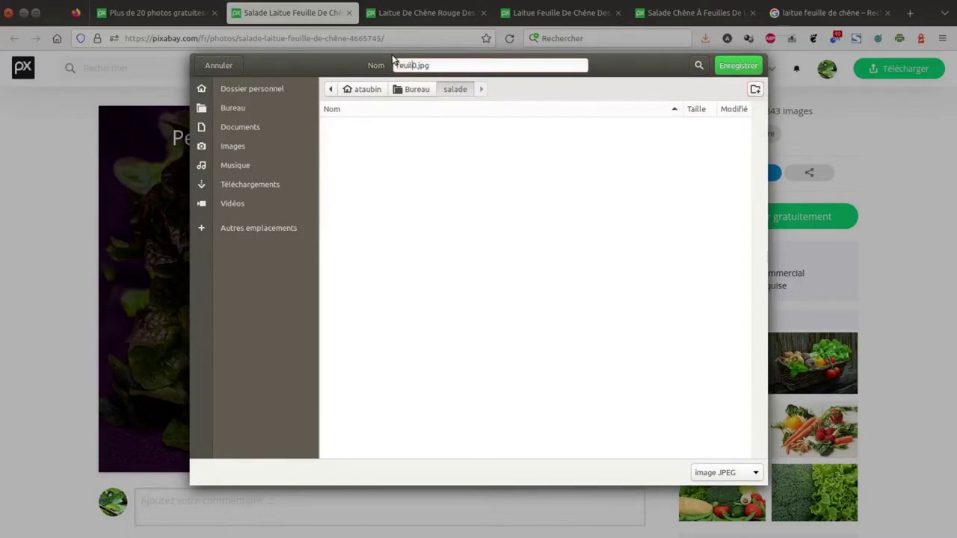
type("-chyene-1")
left_click(441, 66)
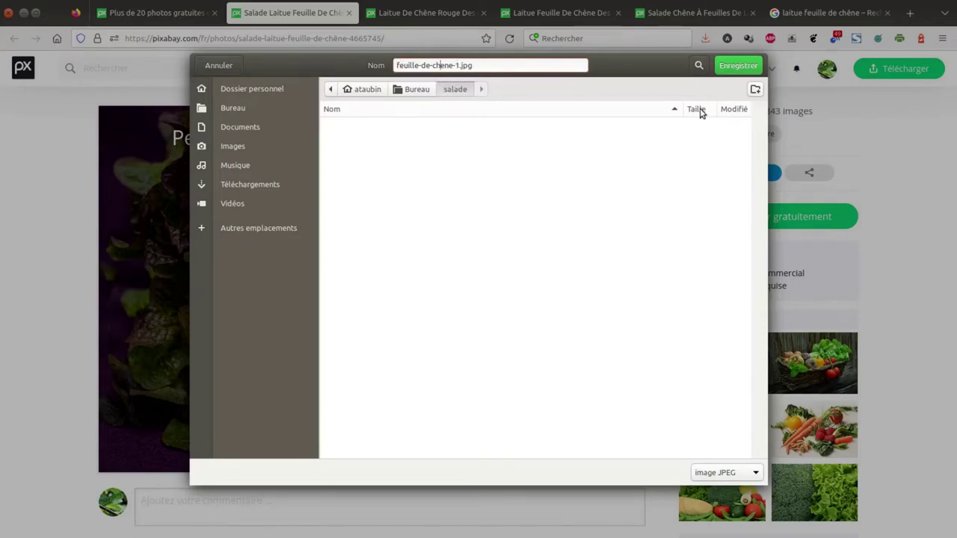
left_click(743, 66)
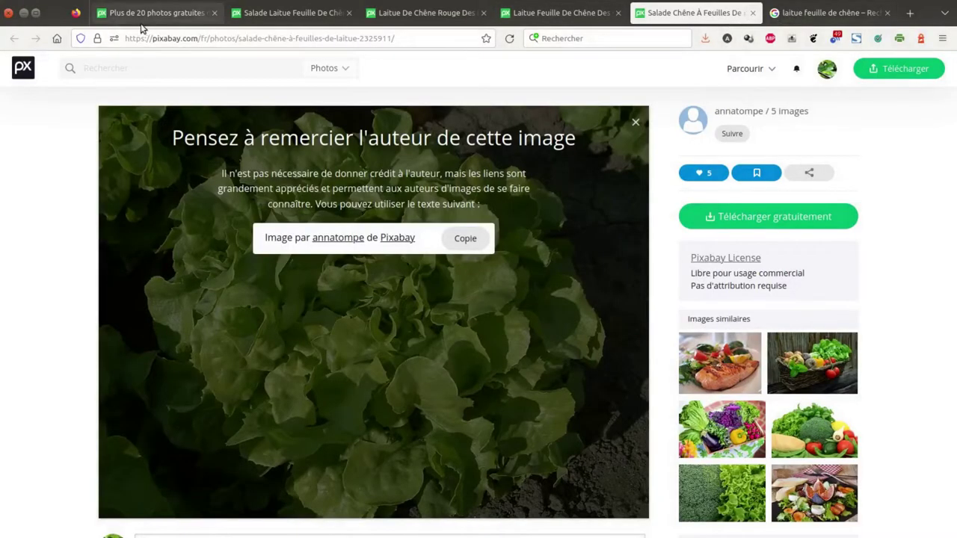
Filter the Google Images results for "laitue feuille de chêne" to Creative Commons licences
left_click(802, 15)
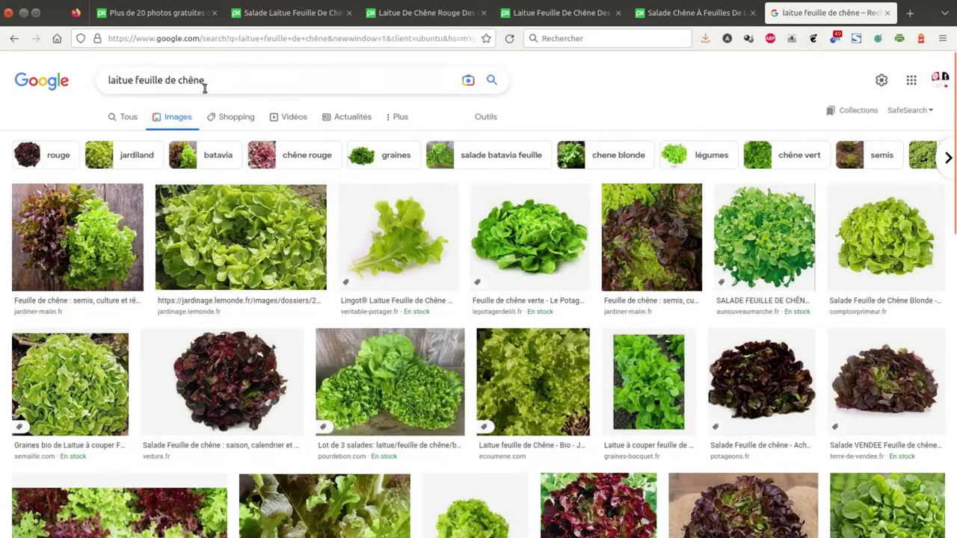
left_click(479, 118)
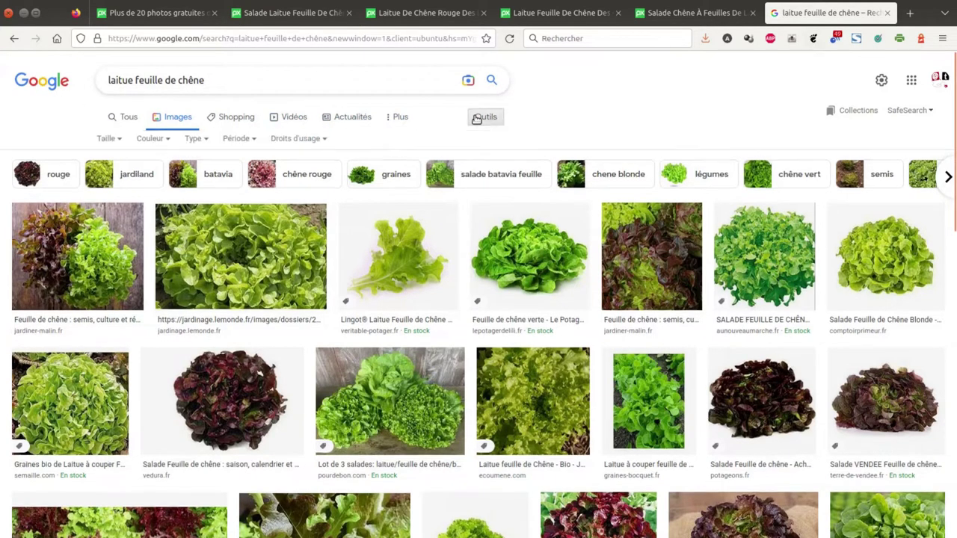
left_click(321, 140)
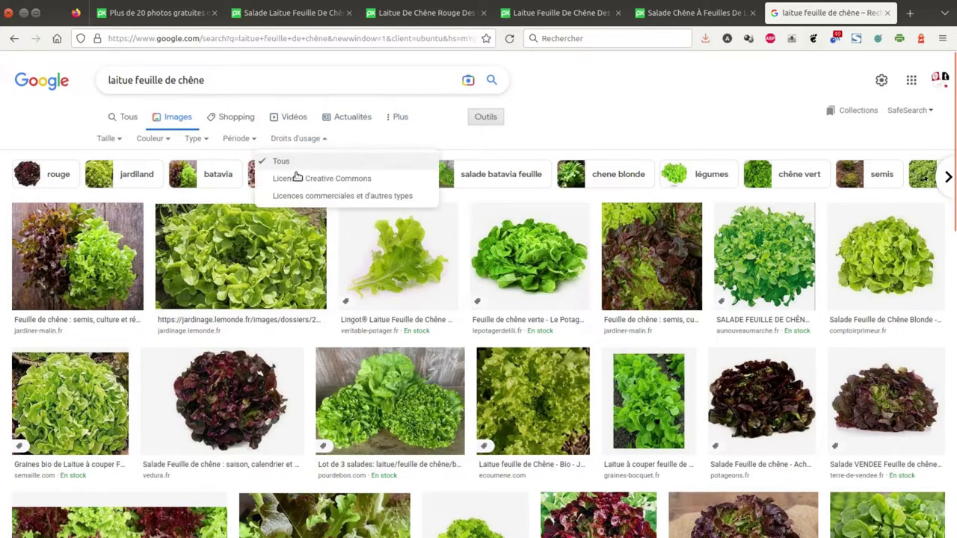
left_click(357, 181)
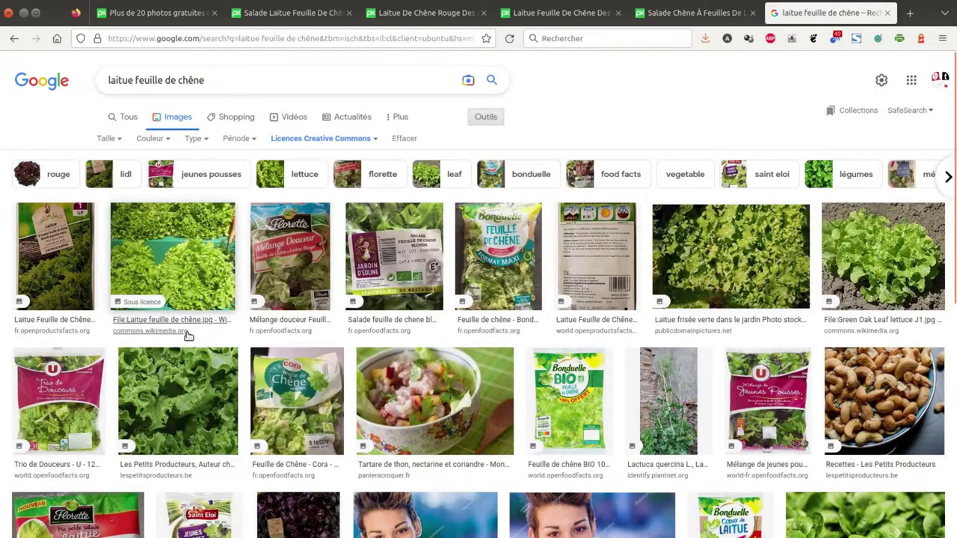
Open the Wikimedia Commons page of "Laitue feuille de chêne.jpg" and examine its author, licence terms and available resolutions
left_click(184, 259)
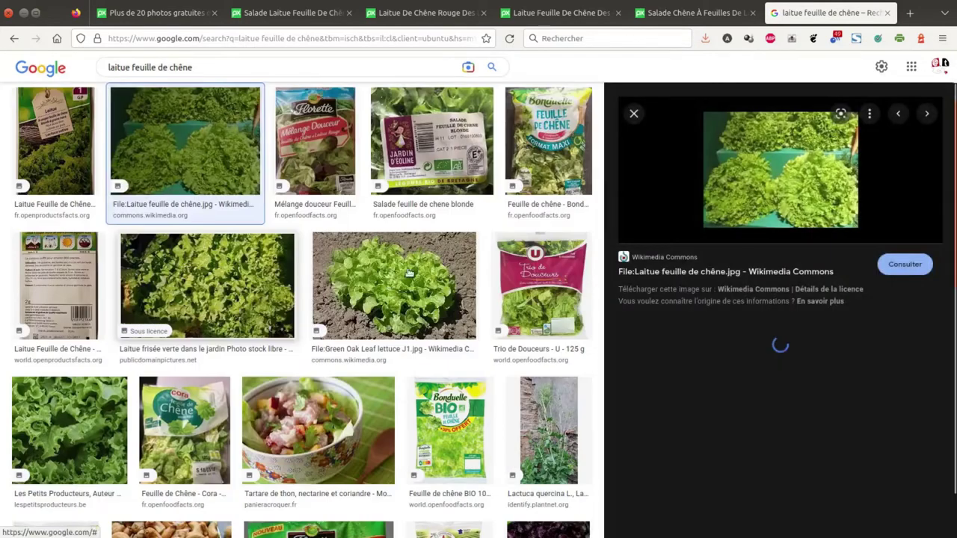
left_click(775, 273)
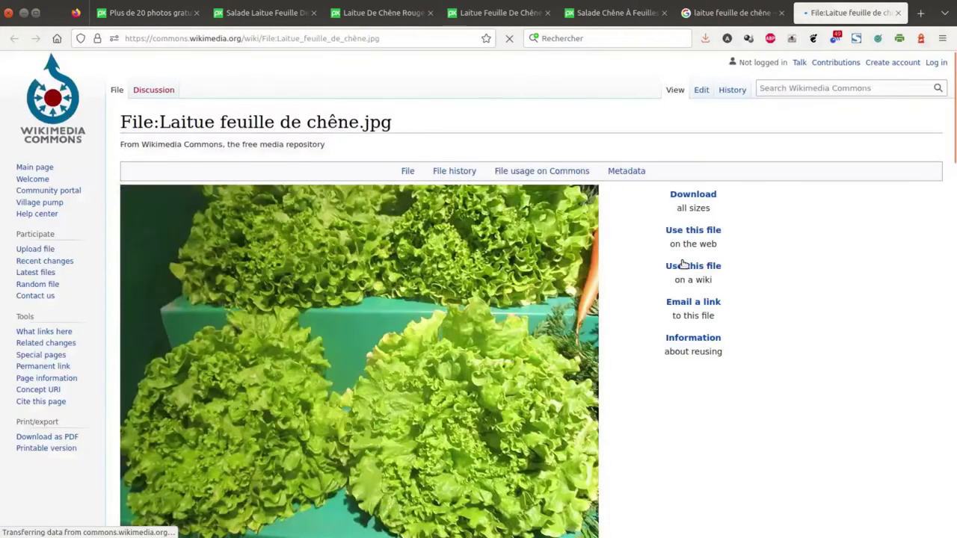
scroll(691, 271, "down", 5)
scroll(690, 270, "down", 5)
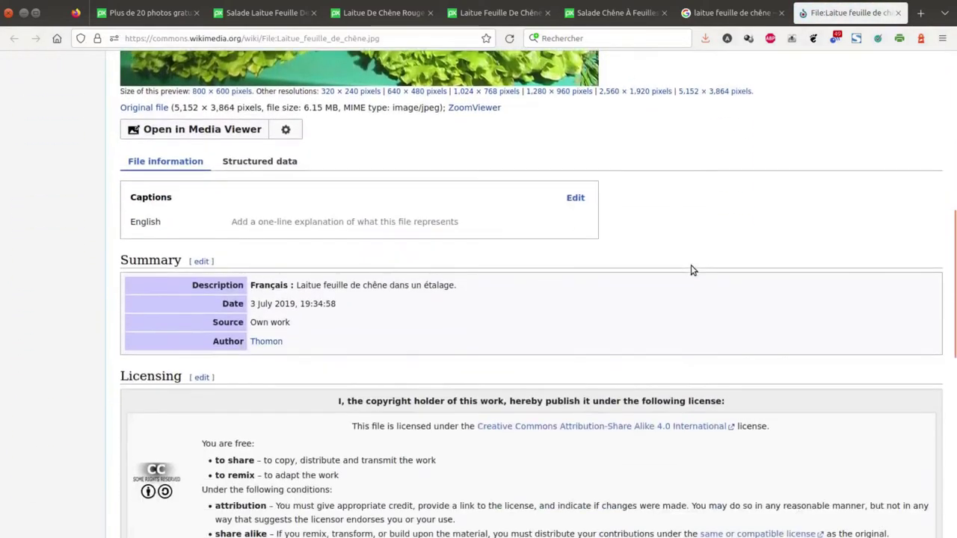
scroll(690, 270, "down", 5)
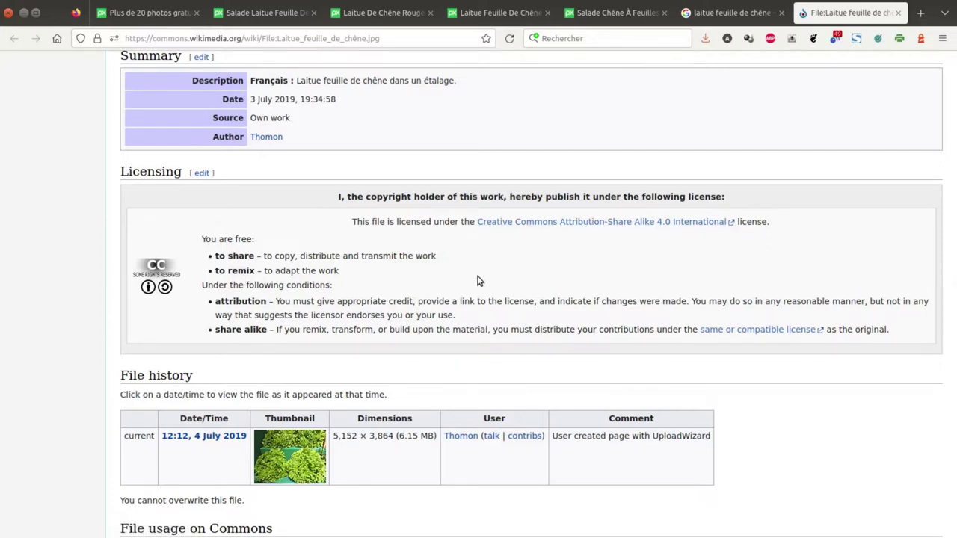
scroll(350, 145, "up", 3)
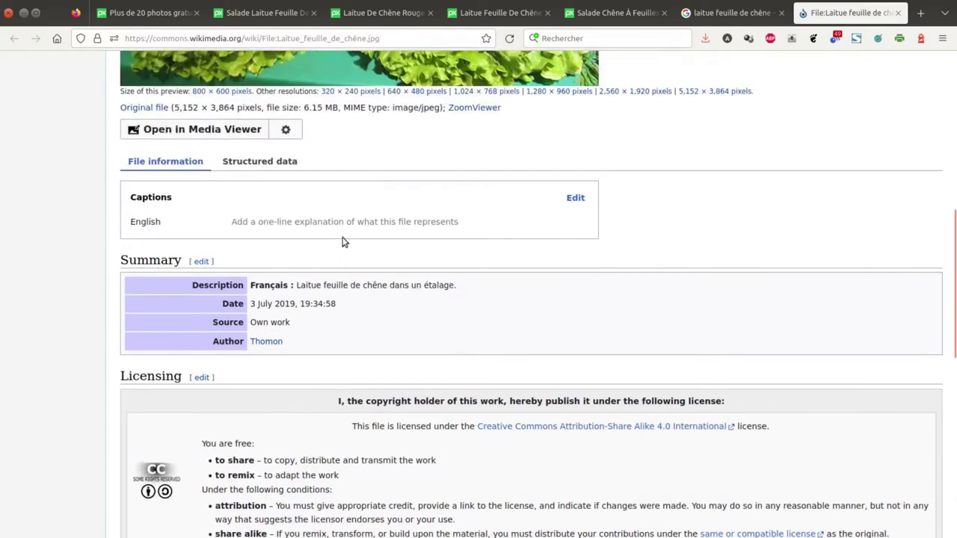
scroll(379, 219, "up", 3)
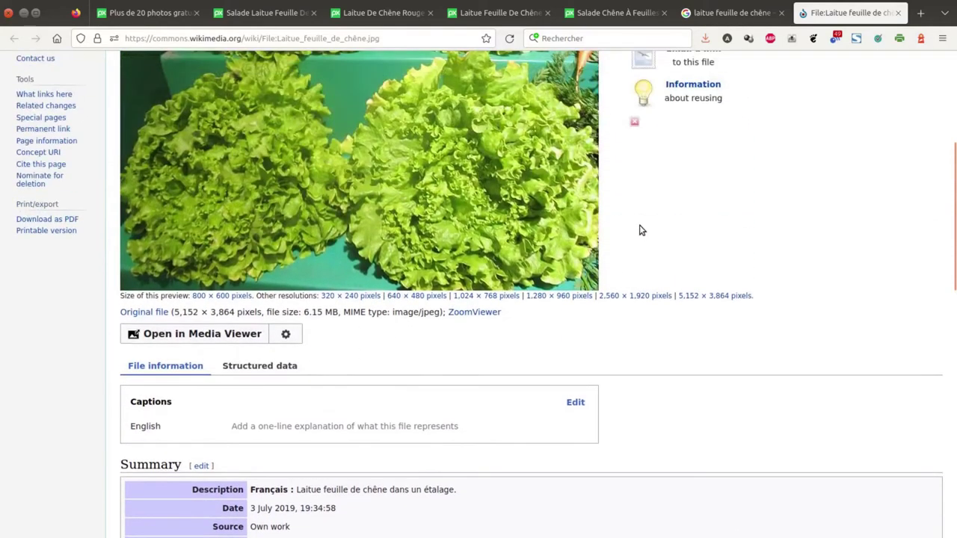
scroll(758, 224, "up", 3)
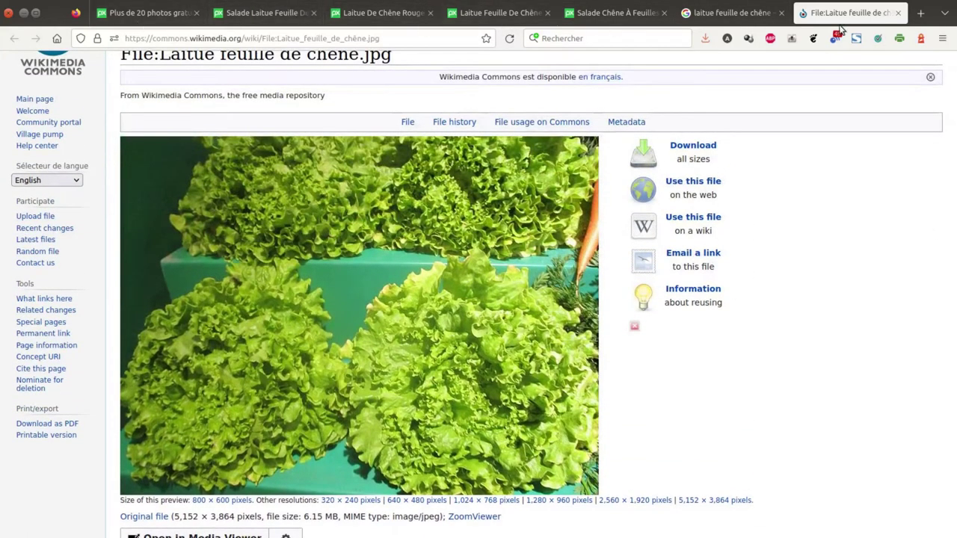
Browse to the salade folder in Bureau with the file manager and open feuille-de-chene-1.jpg in GIMP
left_click(23, 16)
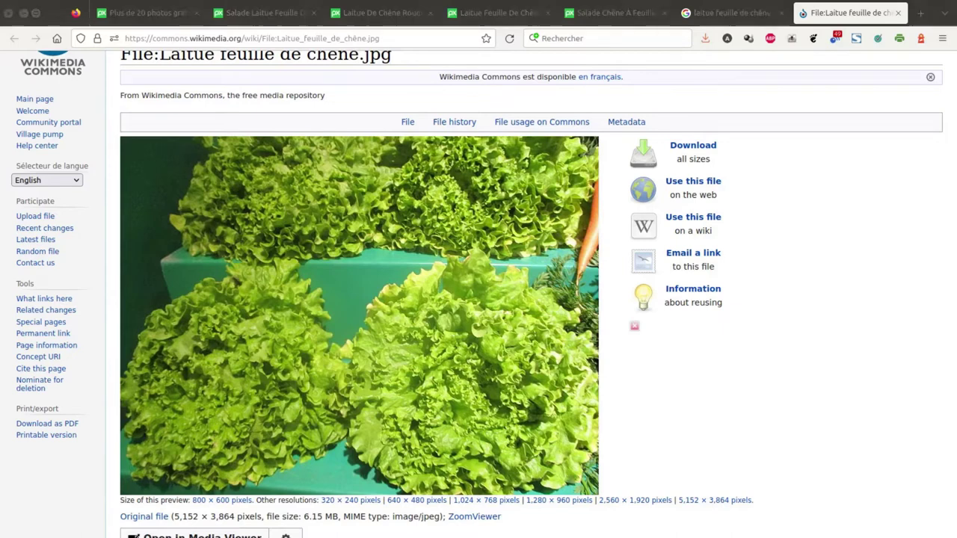
key("super+e")
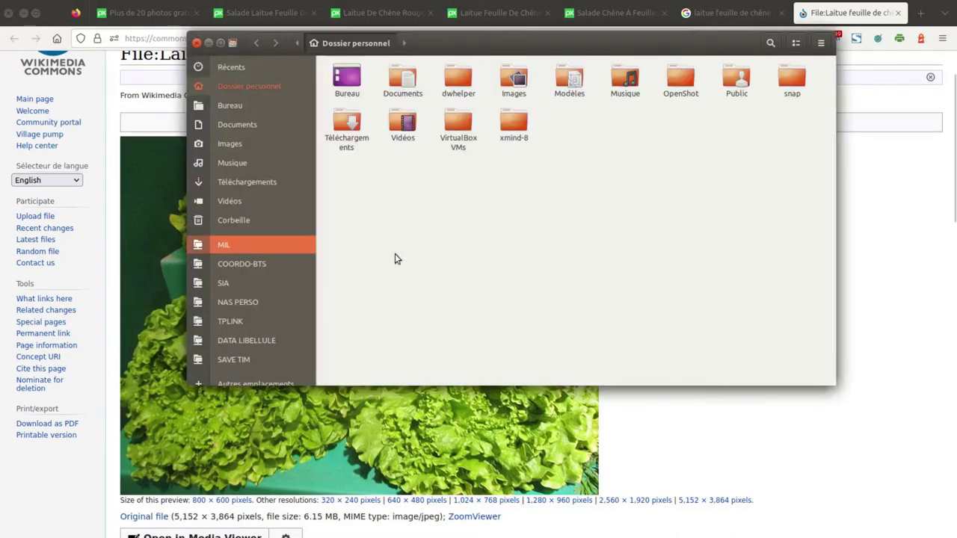
left_click(353, 84)
double_click(354, 83)
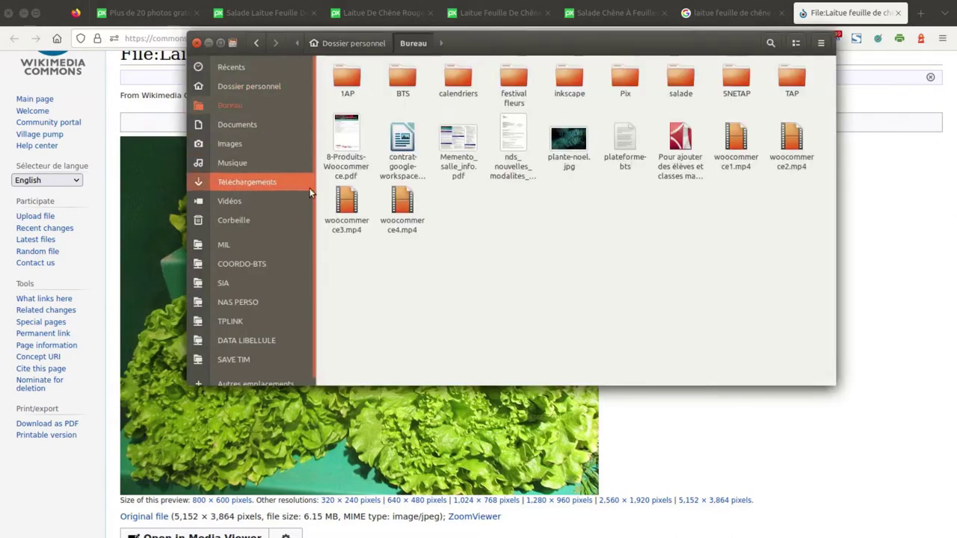
double_click(679, 78)
right_click(348, 87)
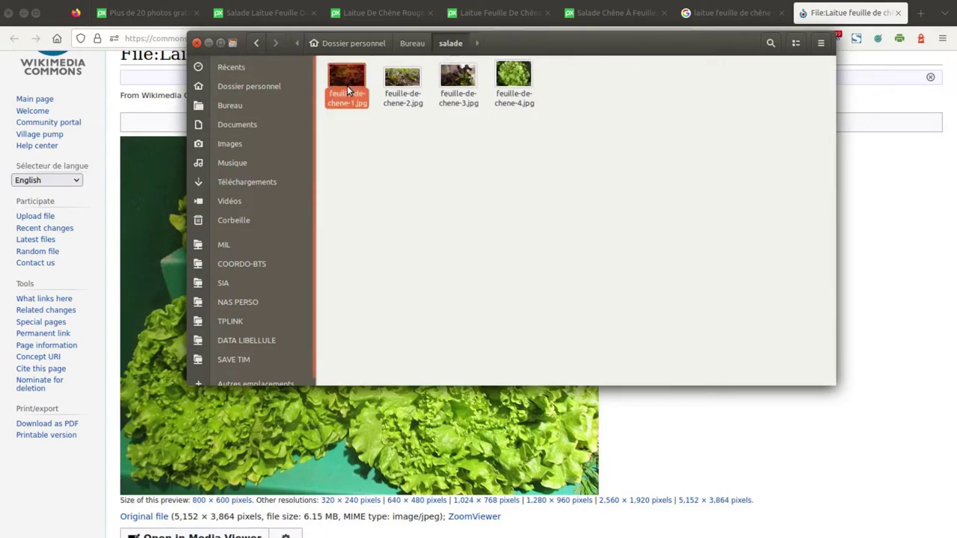
left_click(379, 94)
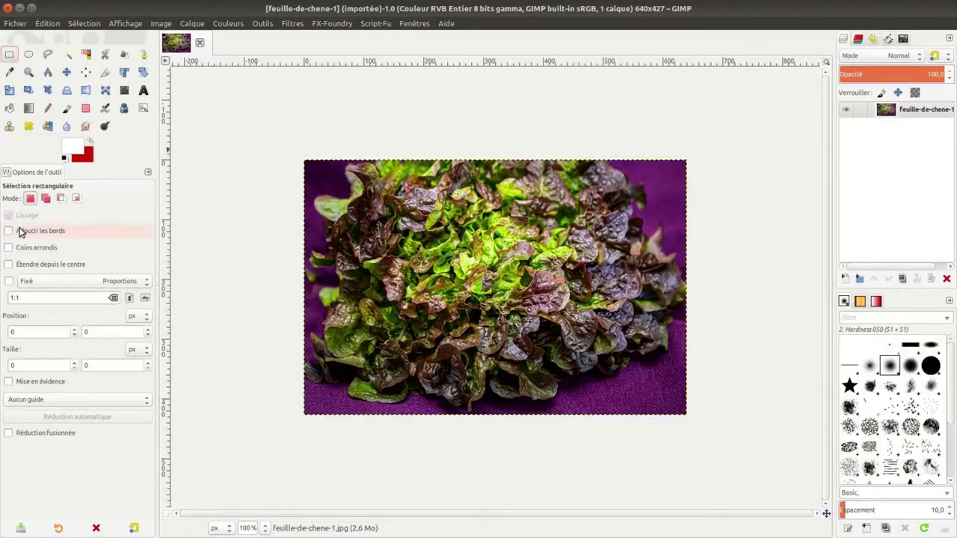
Constrain the rectangle selection to a fixed size of 426x426 pixels
left_click(8, 281)
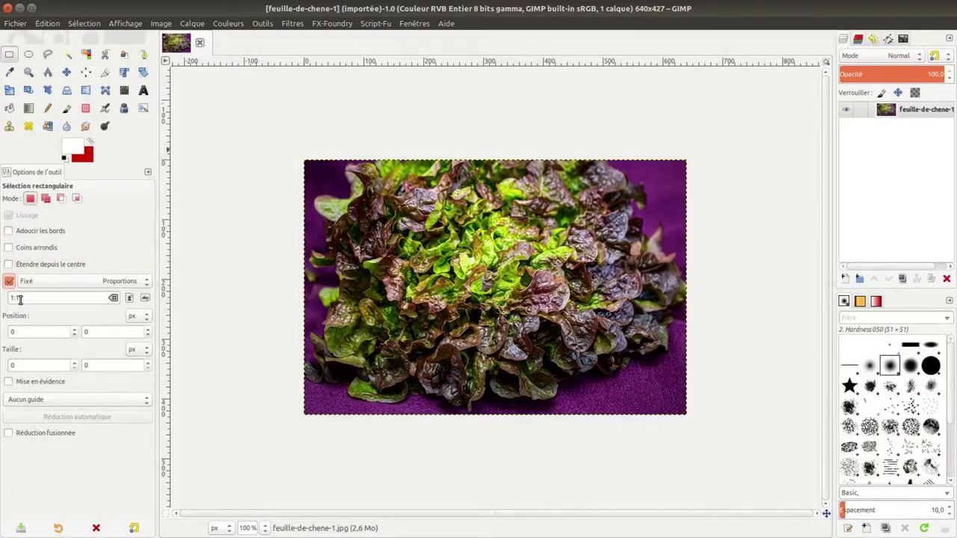
left_click(33, 284)
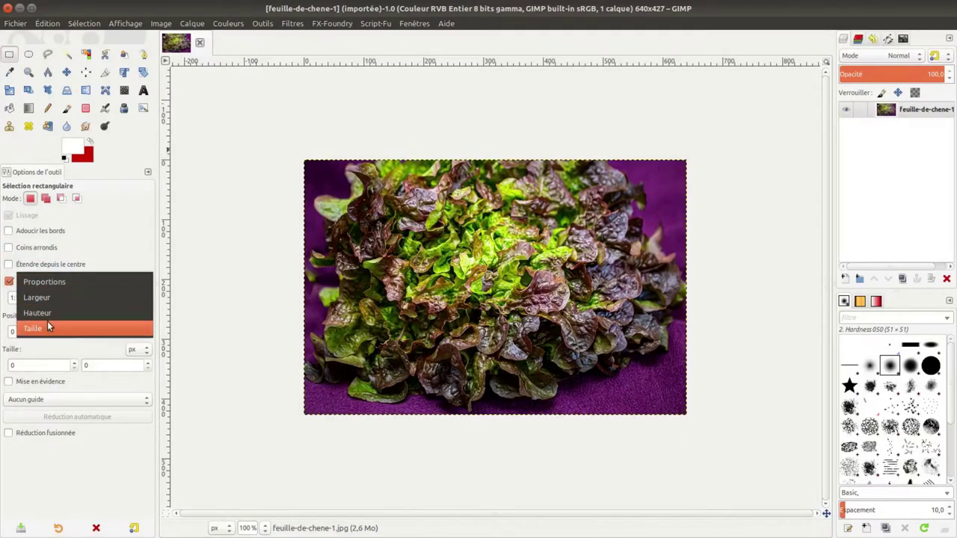
left_click(47, 329)
double_click(39, 297)
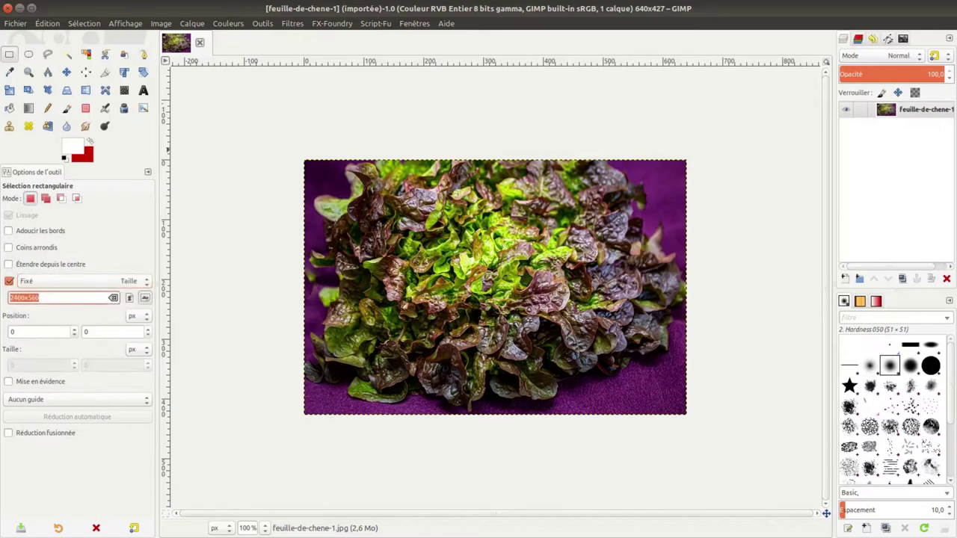
type("426x426")
Place the fixed-size selection over the lettuce at position 90, 0 and crop the image to it
mouse_move(491, 293)
left_mouse_down()
mouse_move(499, 285)
mouse_move(485, 287)
left_mouse_up()
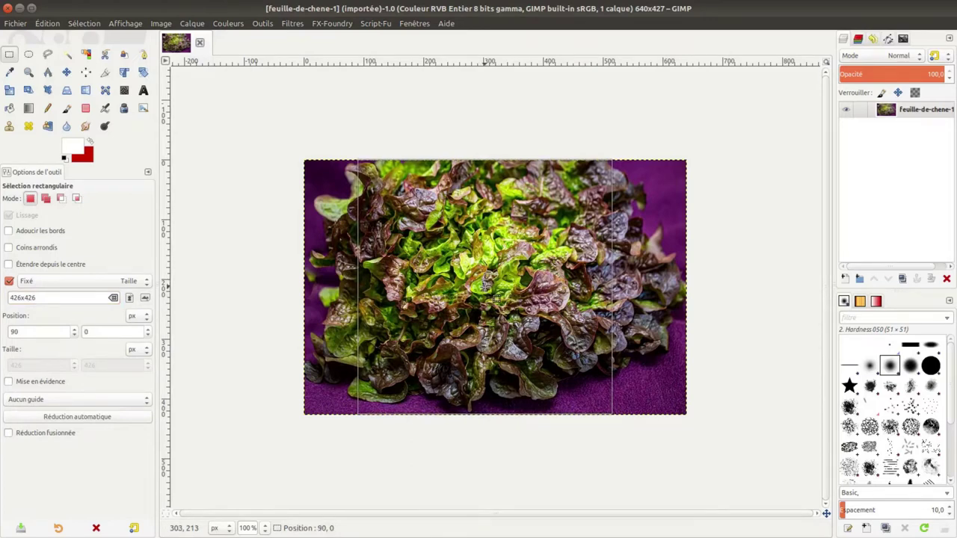
left_click_drag(486, 286, 486, 286)
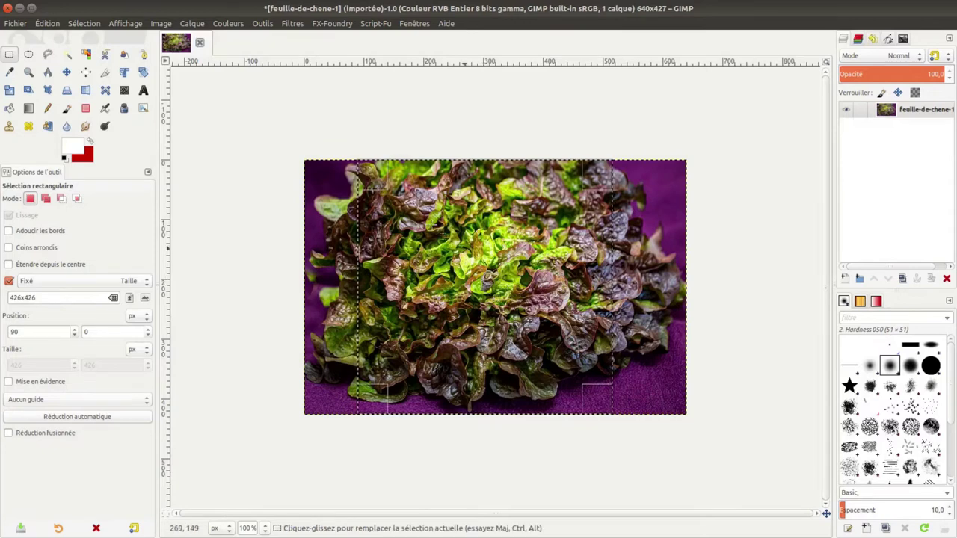
left_click(160, 23)
left_click(209, 183)
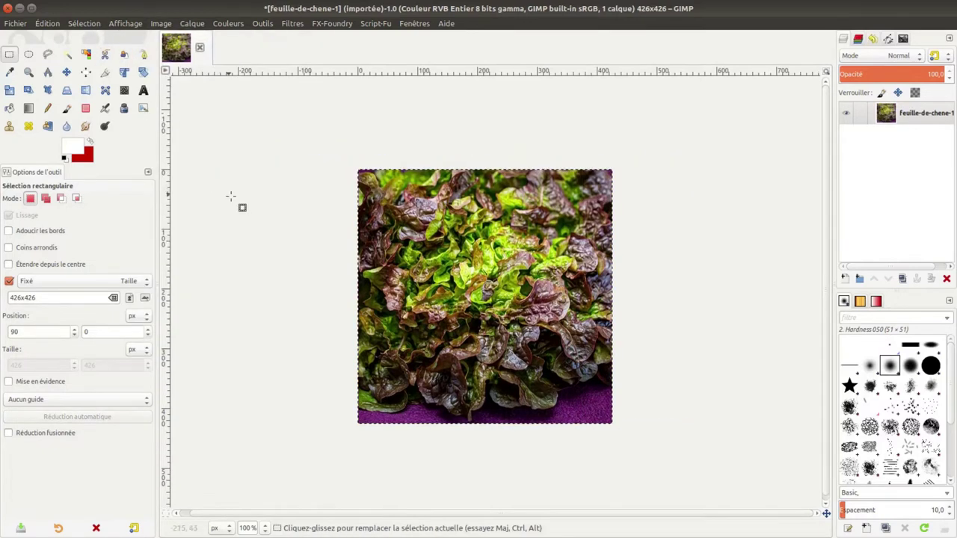
Overwrite feuille-de-chene-1.jpg with the cropped image, keeping the proposed export settings
left_click(18, 23)
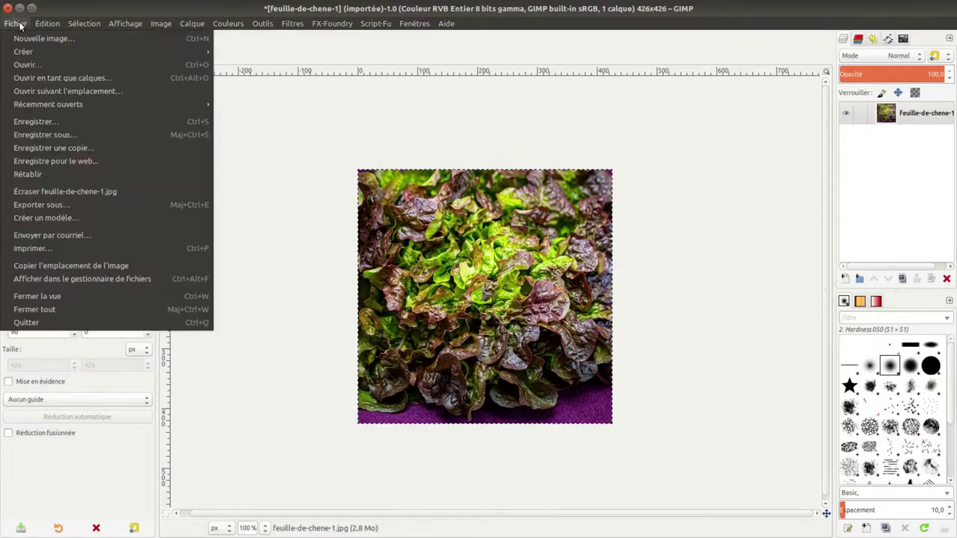
left_click(67, 194)
left_click(556, 382)
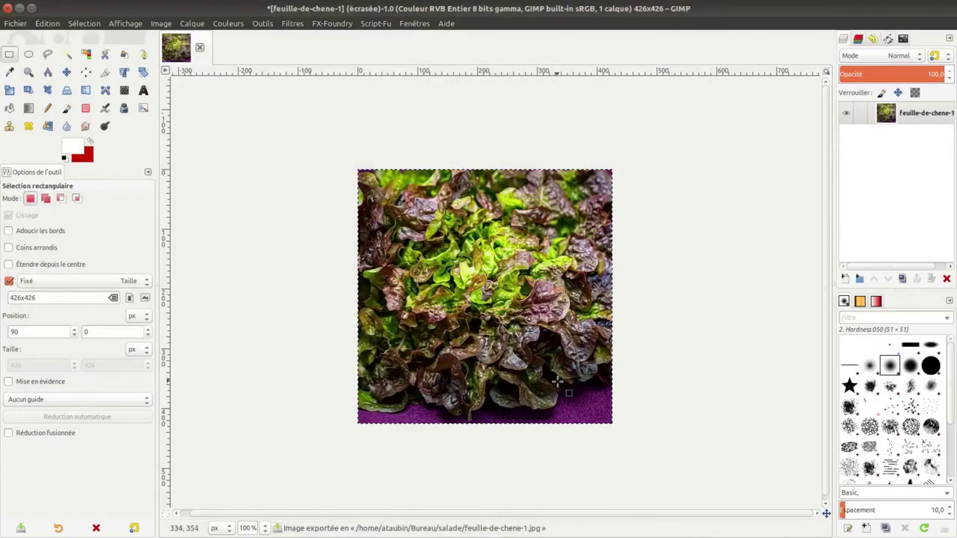
Switch back to the WooCommerce product list in Firefox and open "Laitue feuilles de chêne (par 6)" for editing
left_click(19, 8)
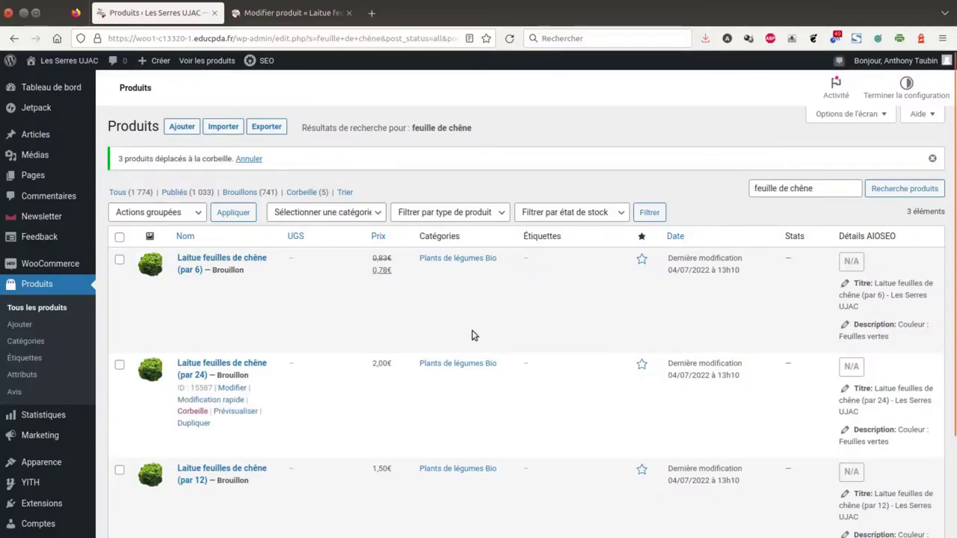
mouse_move(224, 281)
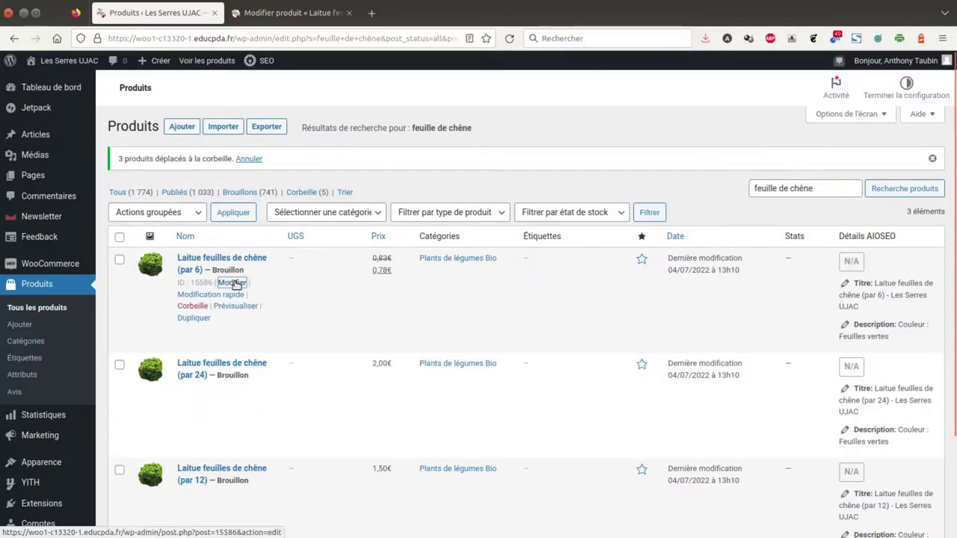
left_click(234, 283)
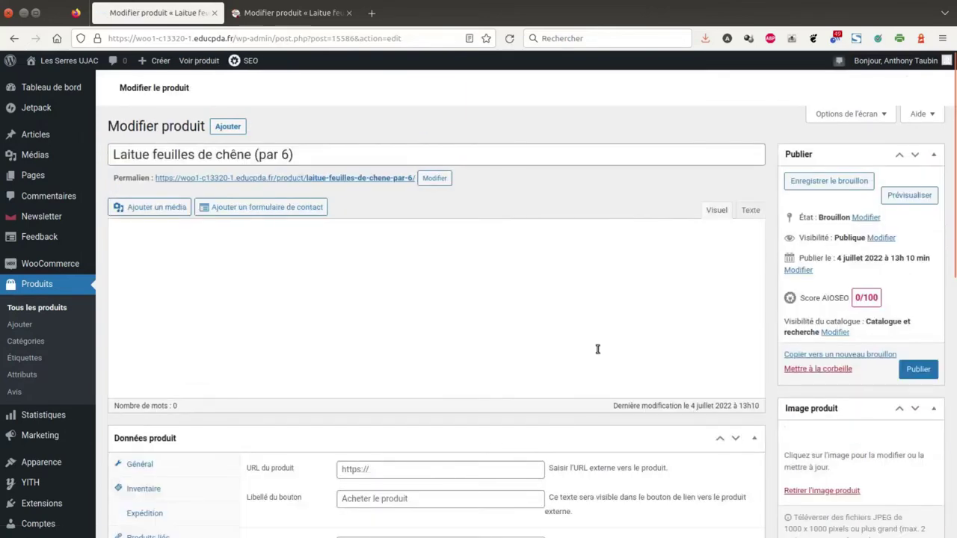
Remove the existing product image and the single gallery image from the product
scroll(598, 348, "down", 4)
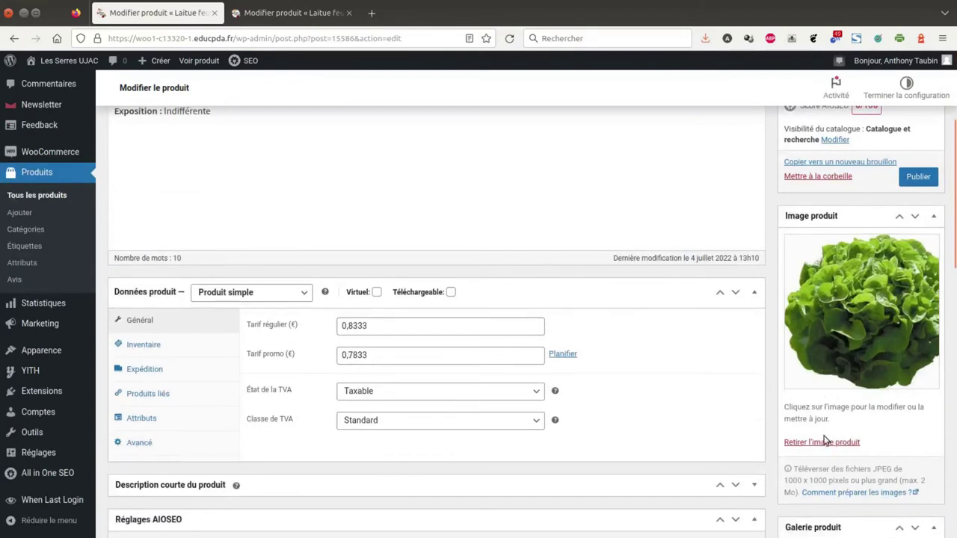
left_click(826, 442)
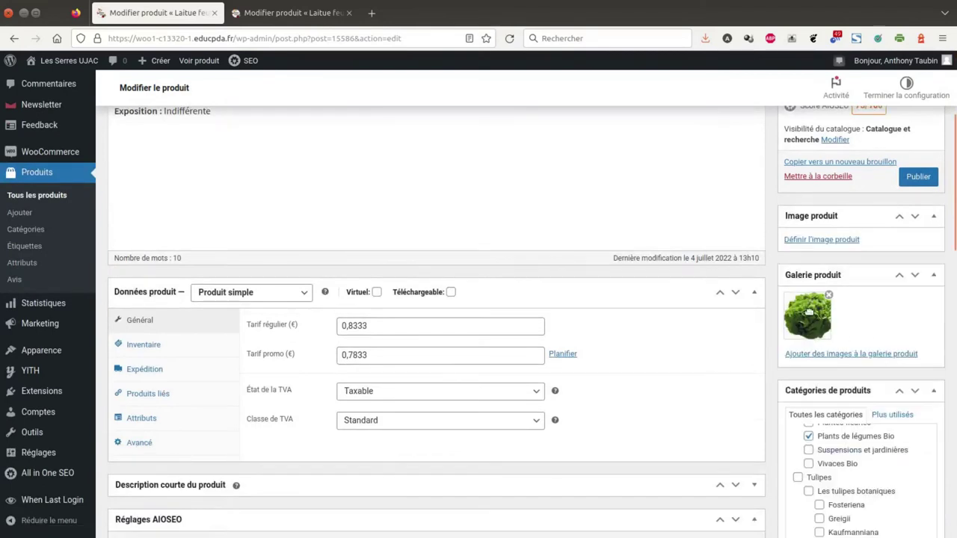
left_click(829, 295)
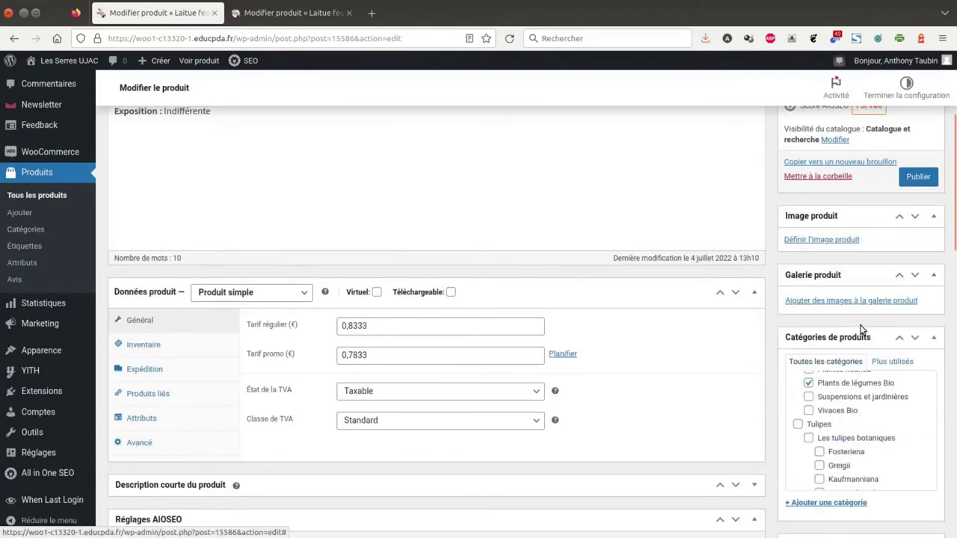
Upload feuille-de-chene-1.jpg from the salade folder in Bureau and set it as the product image
left_click(829, 241)
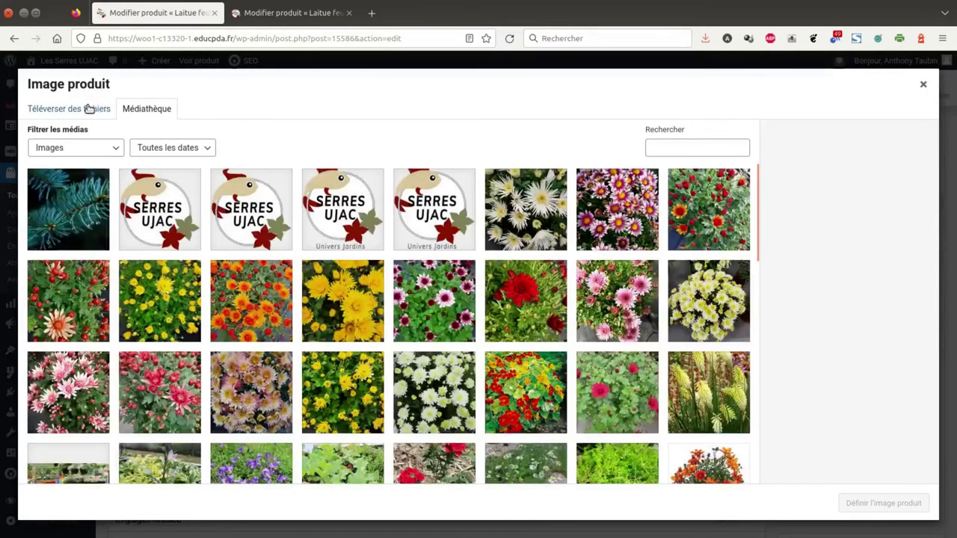
left_click(88, 109)
left_click(484, 297)
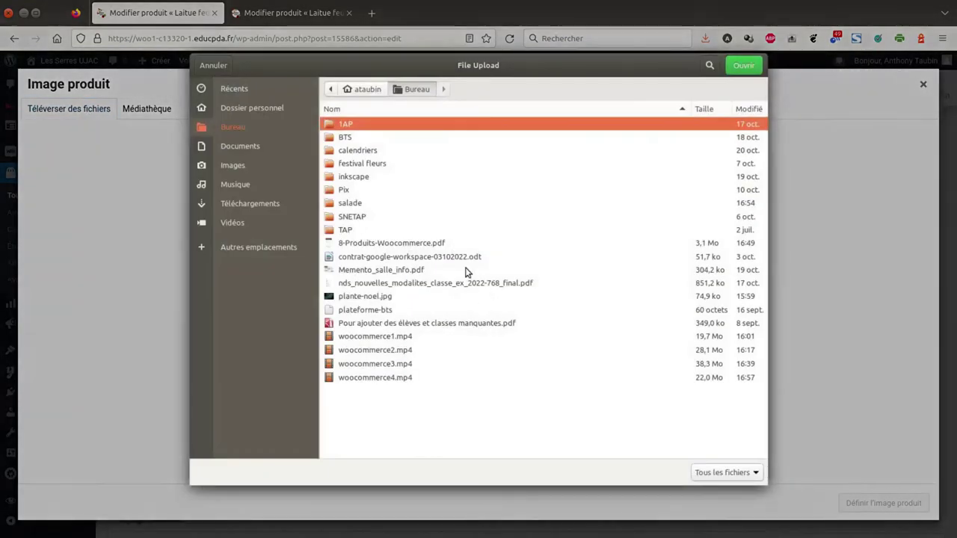
double_click(351, 203)
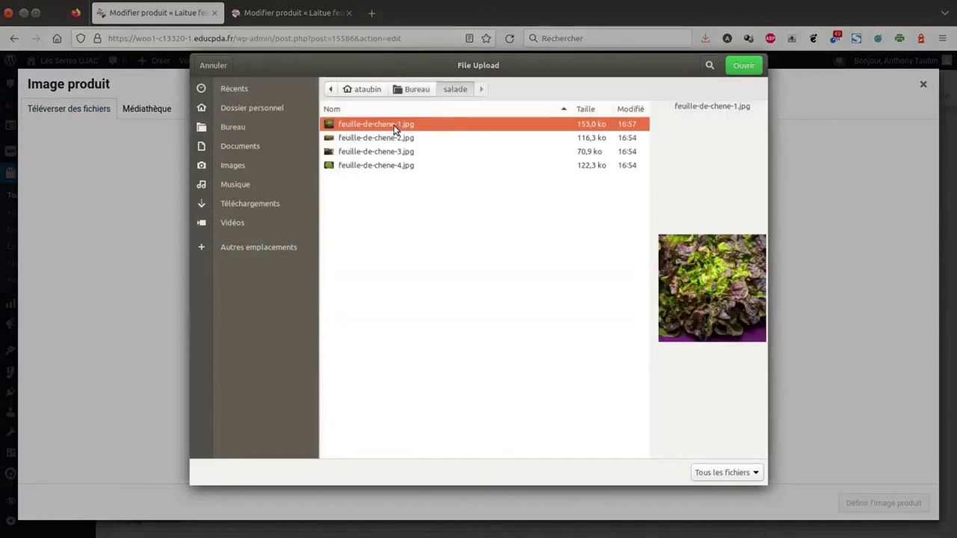
left_click(763, 66)
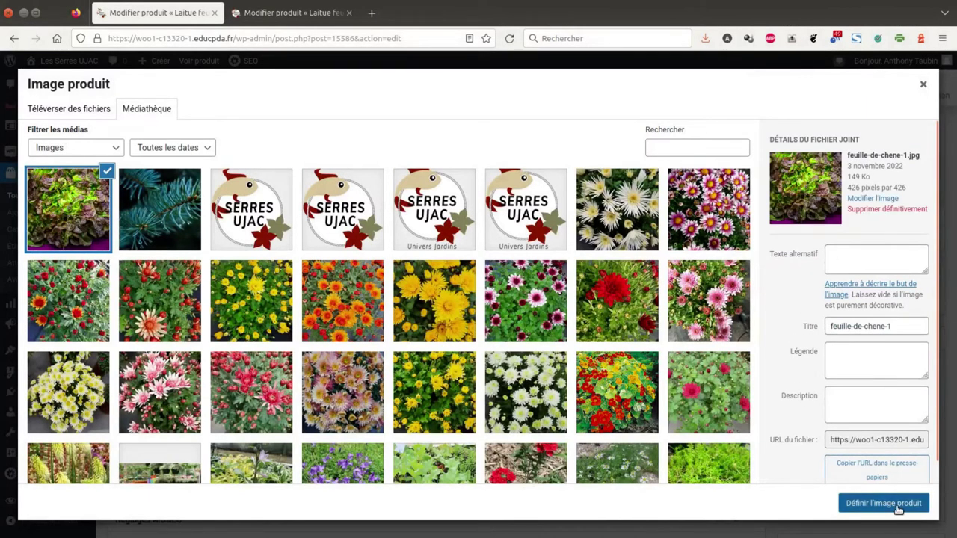
left_click(886, 503)
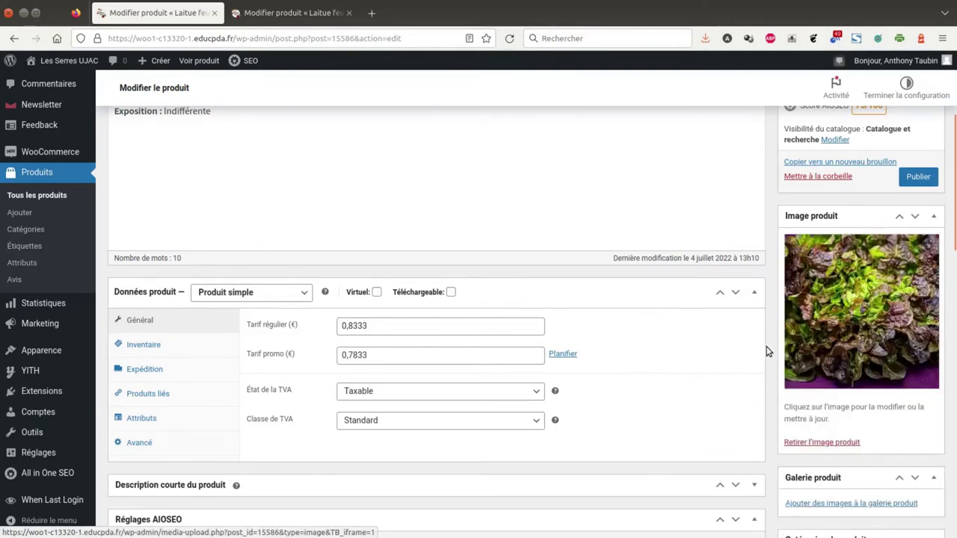
Upload feuille-de-chene-2.jpg, feuille-de-chene-3.jpg and feuille-de-chene-4.jpg from the salade folder and add them to the product gallery
scroll(854, 442, "down", 3)
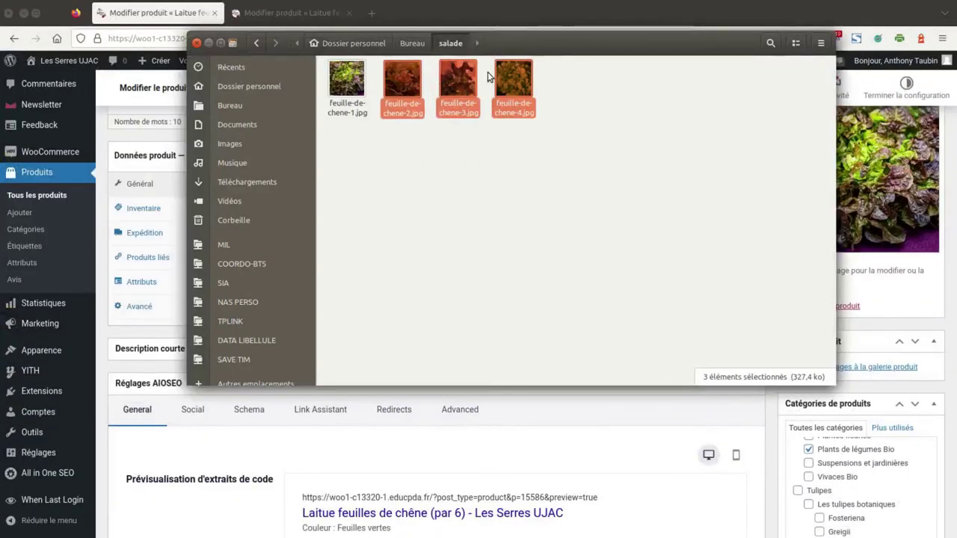
left_click_drag(610, 56, 538, 105)
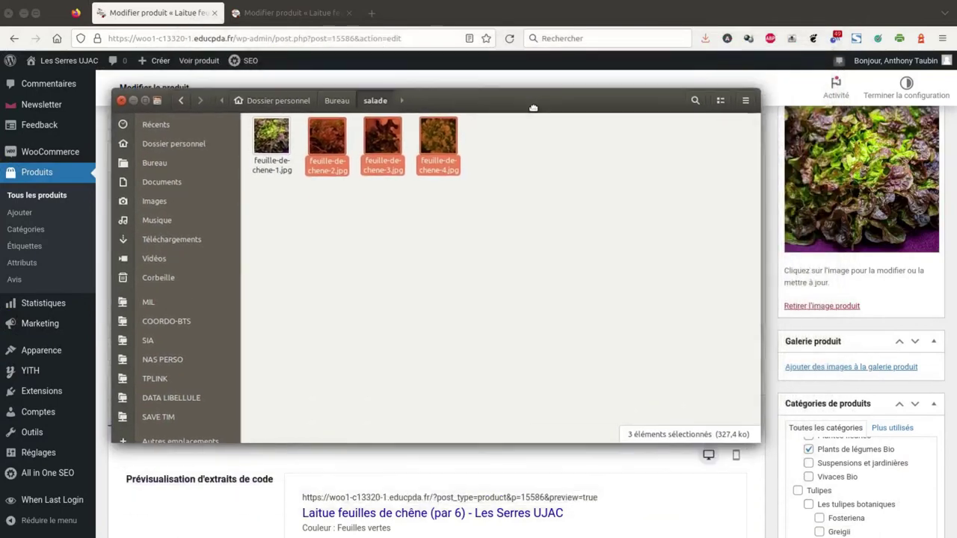
left_click(850, 369)
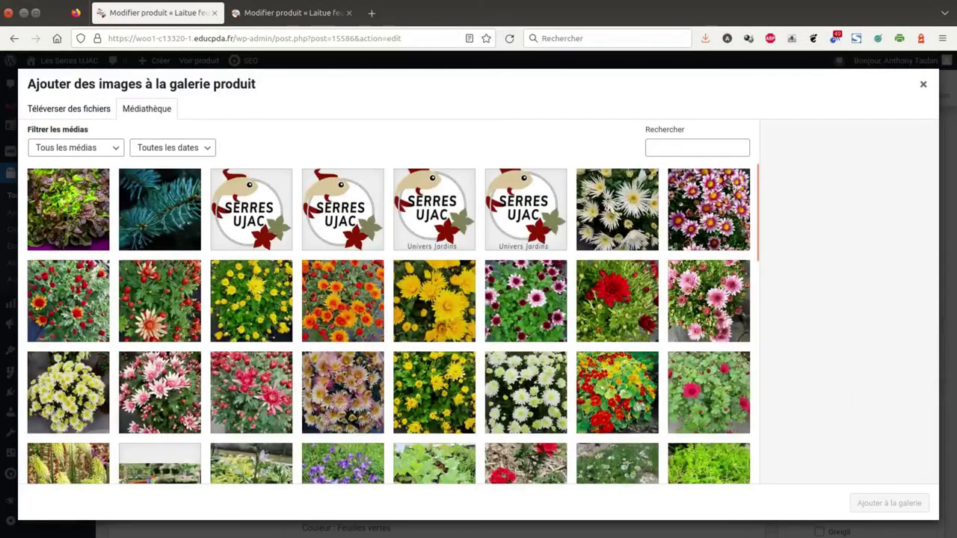
key("alt+Tab")
left_click_drag(528, 100, 898, 125)
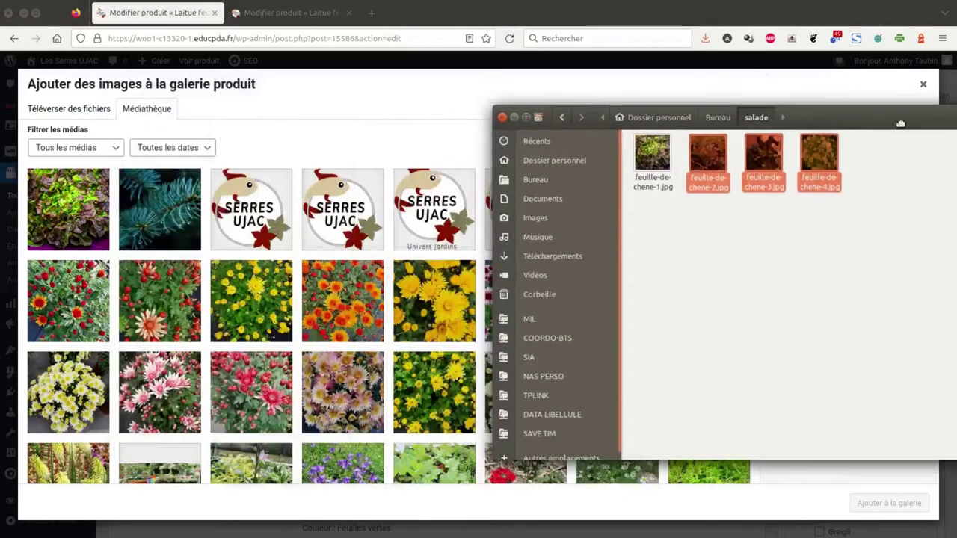
left_click_drag(770, 163, 123, 261)
left_click_drag(850, 117, 606, 143)
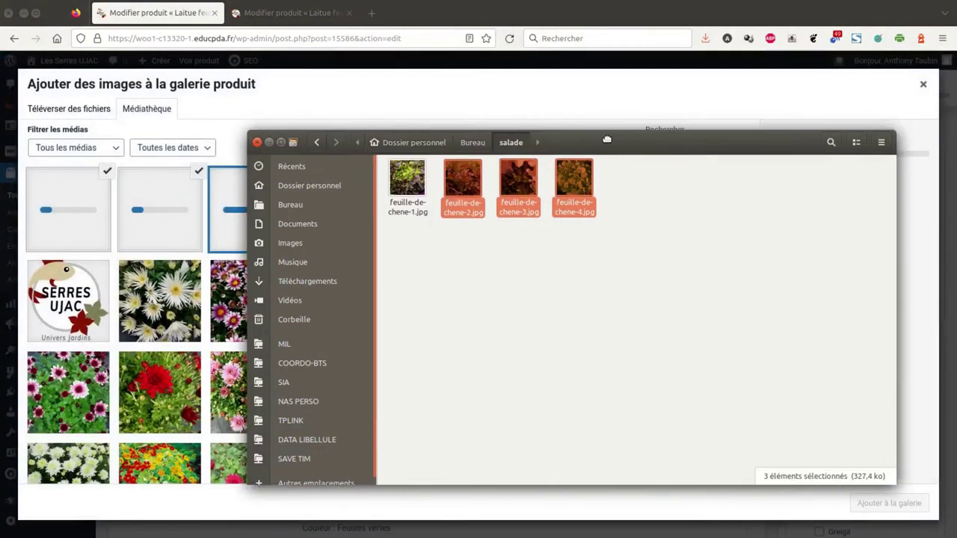
left_click(269, 142)
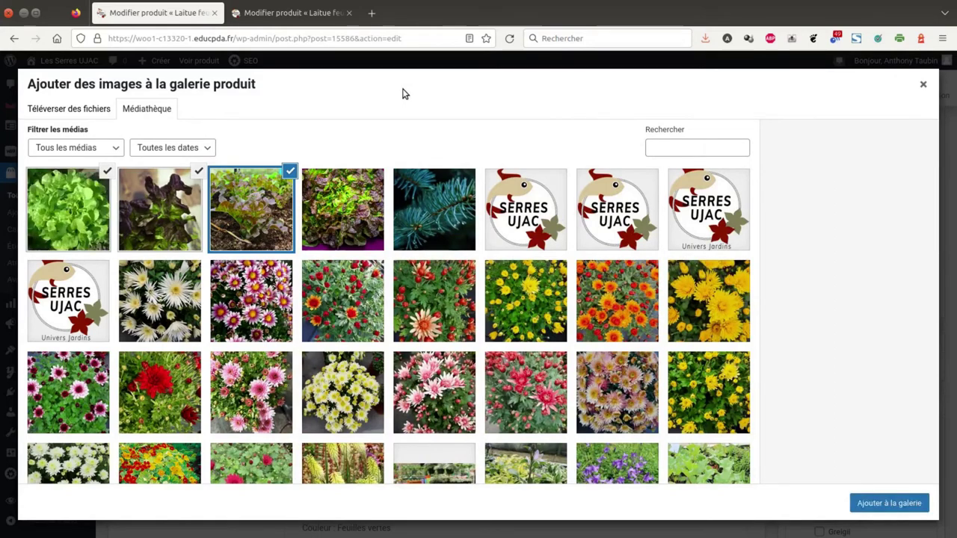
left_click(899, 497)
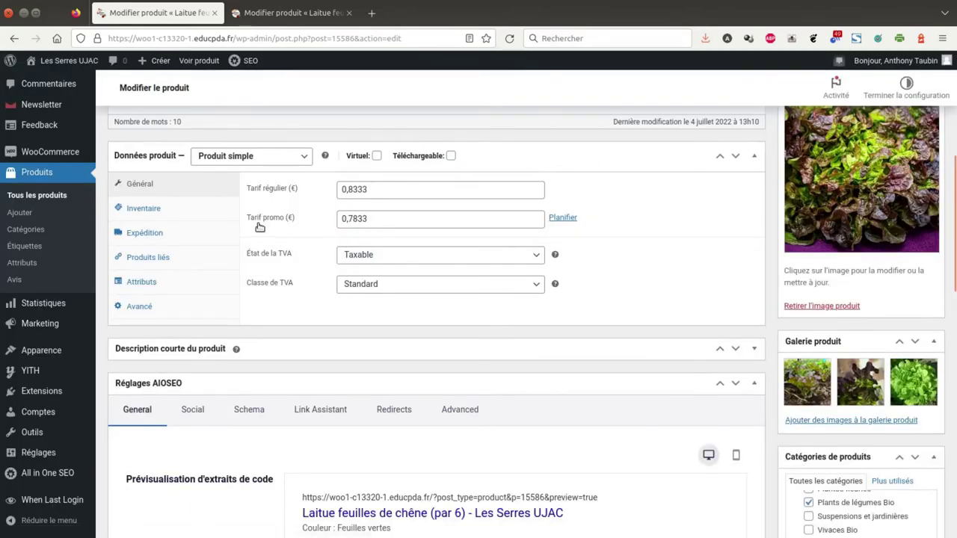
Clear the product's promotional price and publish the product
left_click_drag(396, 219, 333, 219)
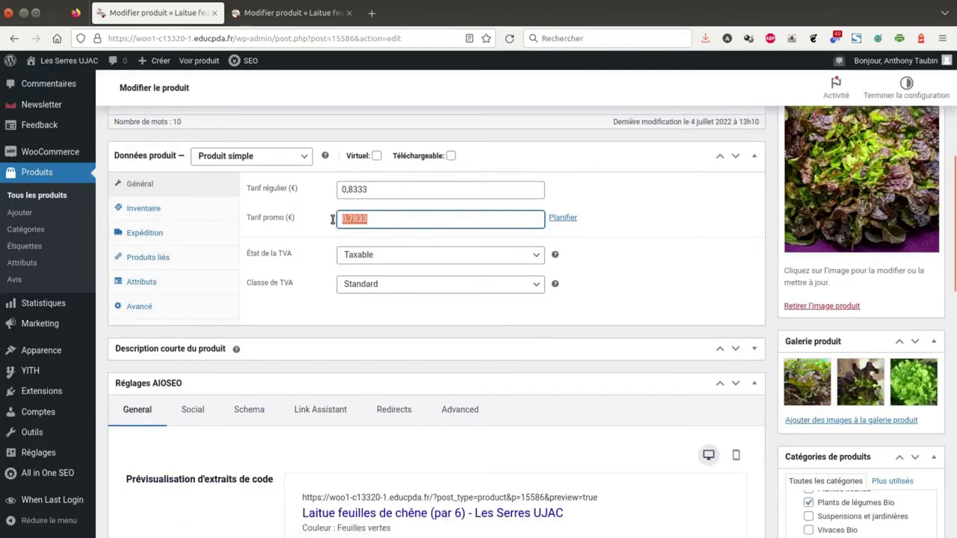
key("BackSpace")
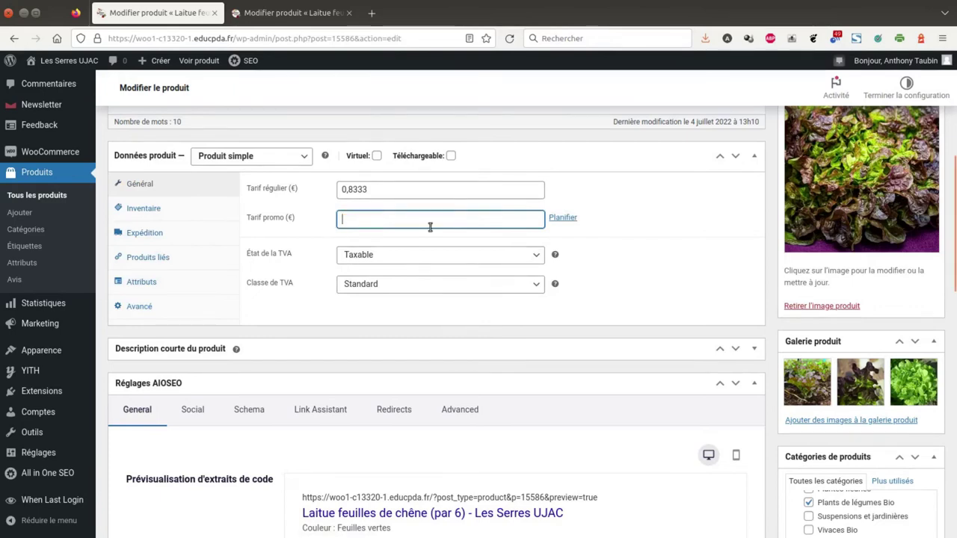
left_click(685, 247)
scroll(694, 248, "up", 5)
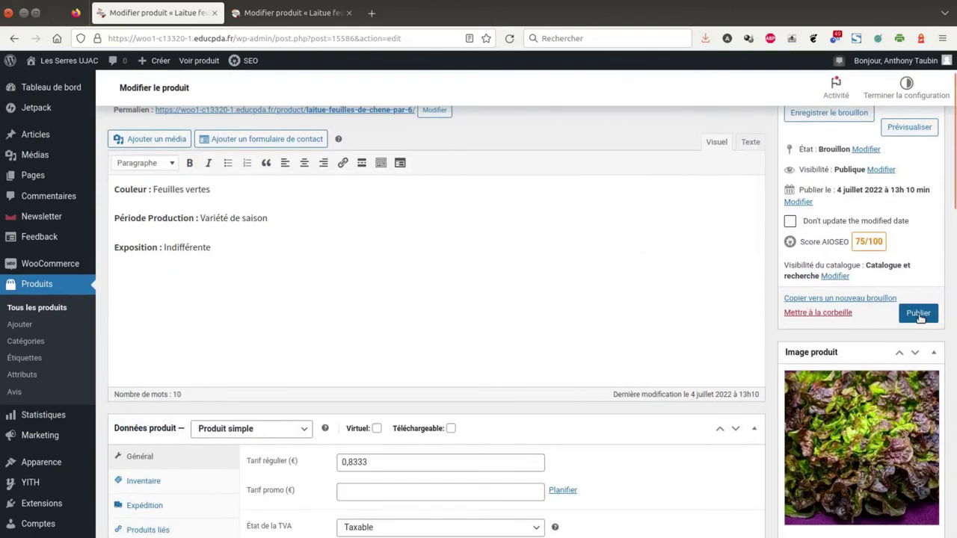
left_click(918, 314)
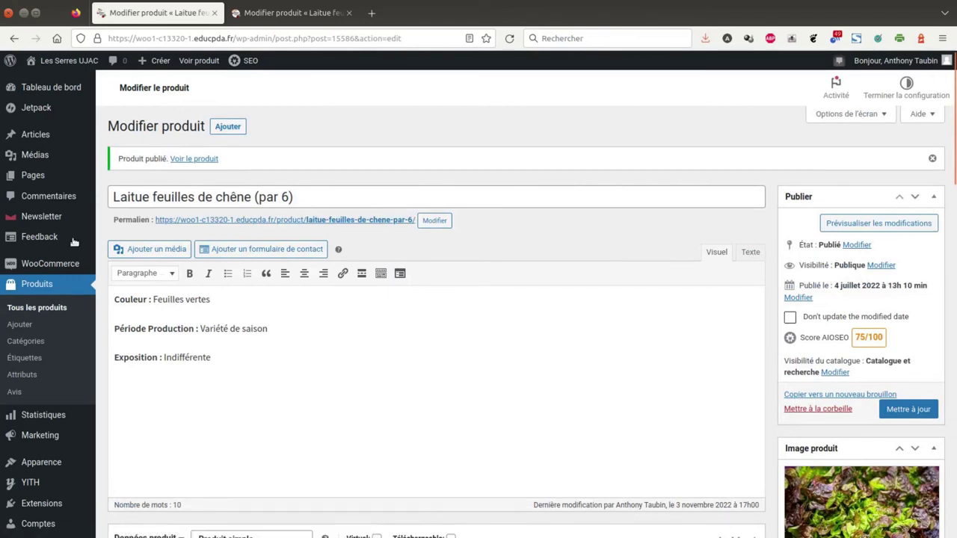
Open the published product page in a new tab and examine the main photo and each gallery image
middle_click(383, 222)
left_click(292, 16)
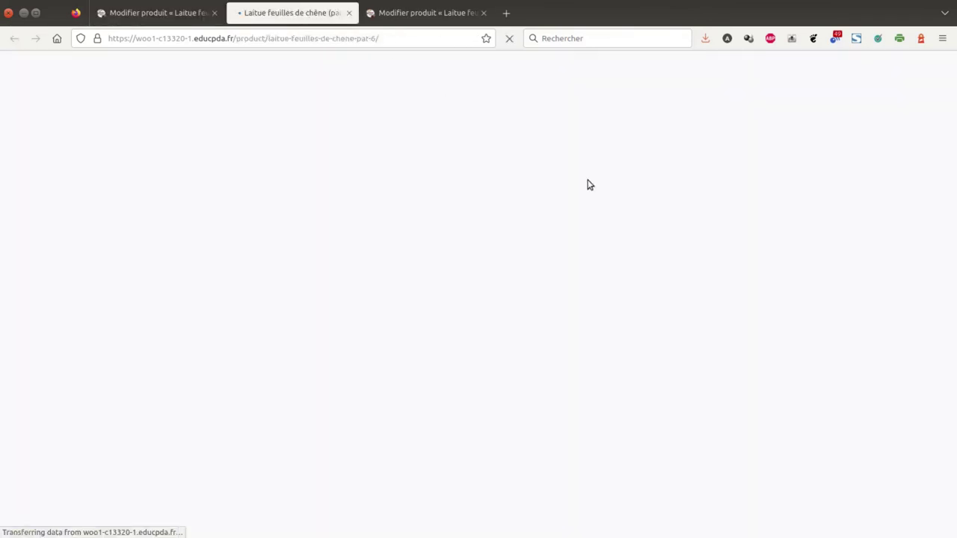
scroll(779, 256, "down", 3)
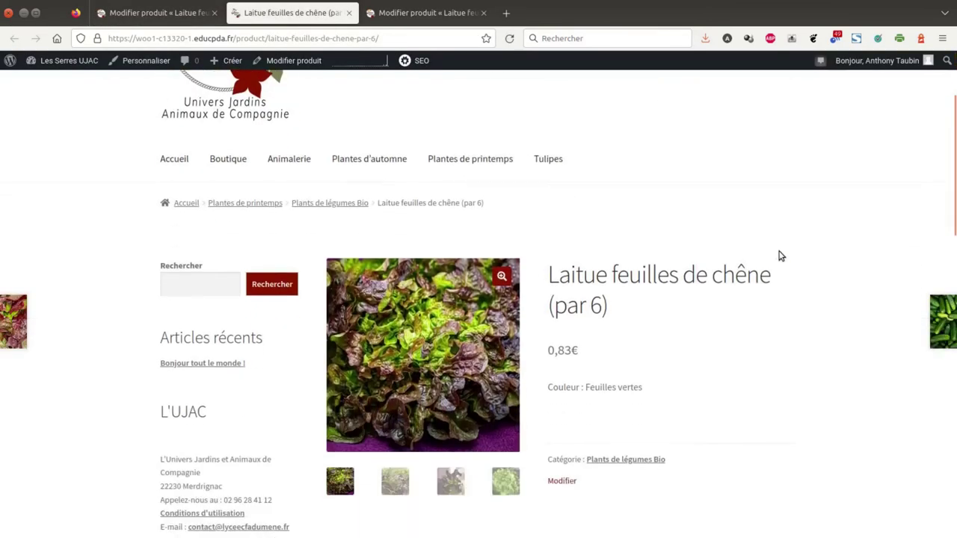
scroll(779, 257, "down", 2)
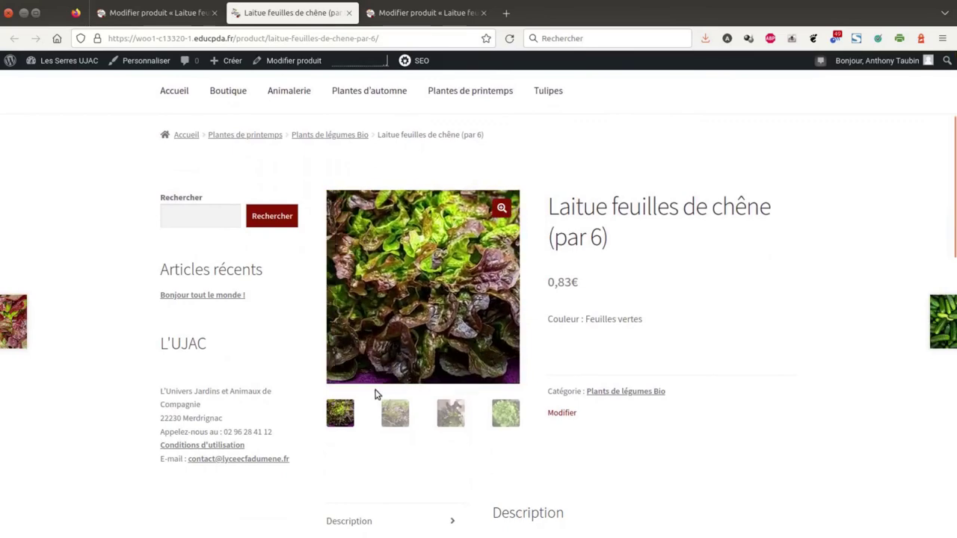
left_click(449, 421)
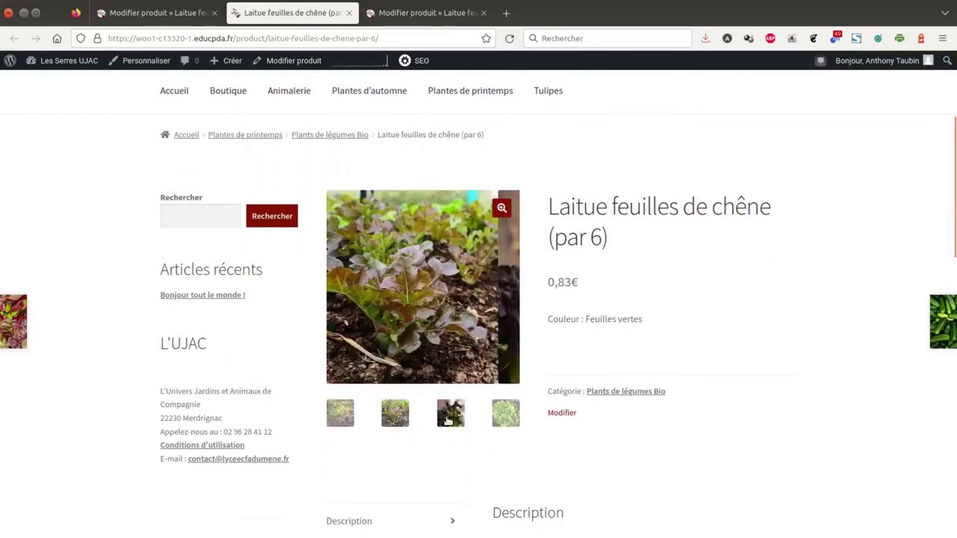
left_click(507, 422)
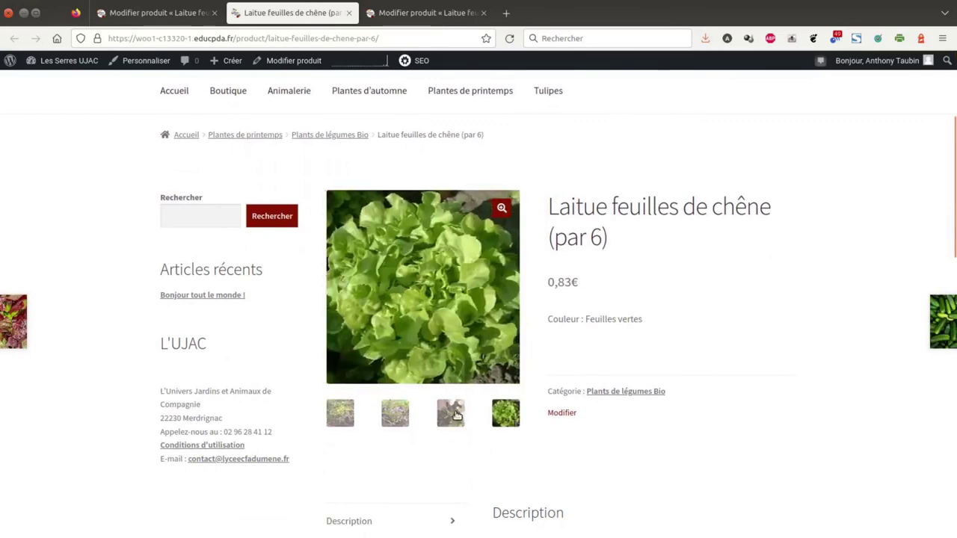
left_click(456, 416)
left_click(395, 415)
left_click(342, 415)
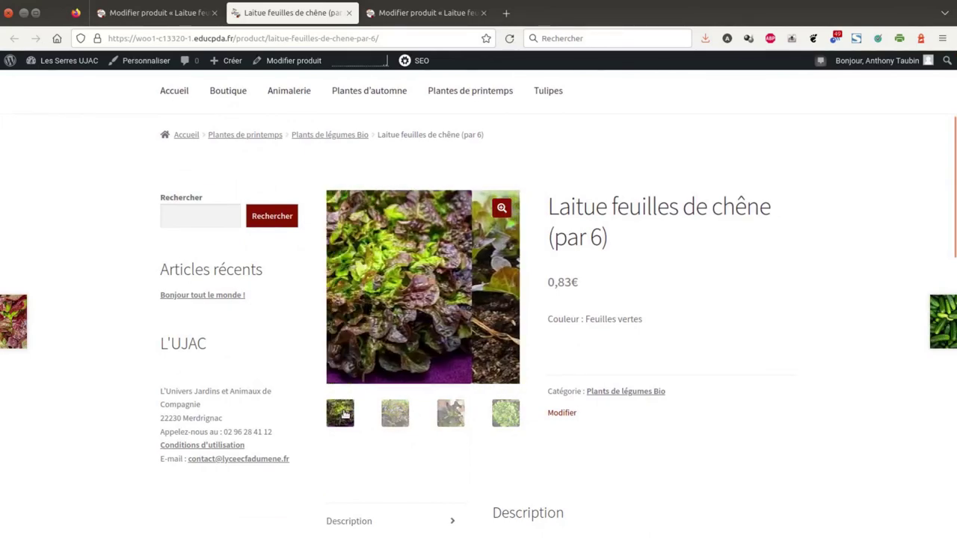